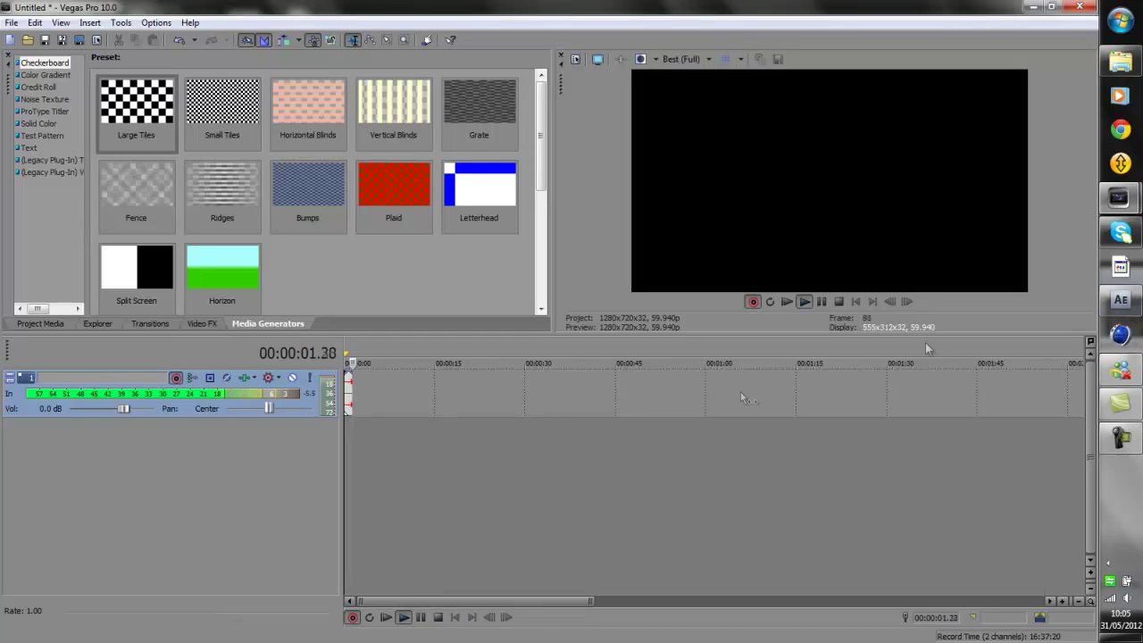
Step: Switch to the other Vegas project window, the one holding the long music track
mouse_move(1118, 197)
click(1020, 147)
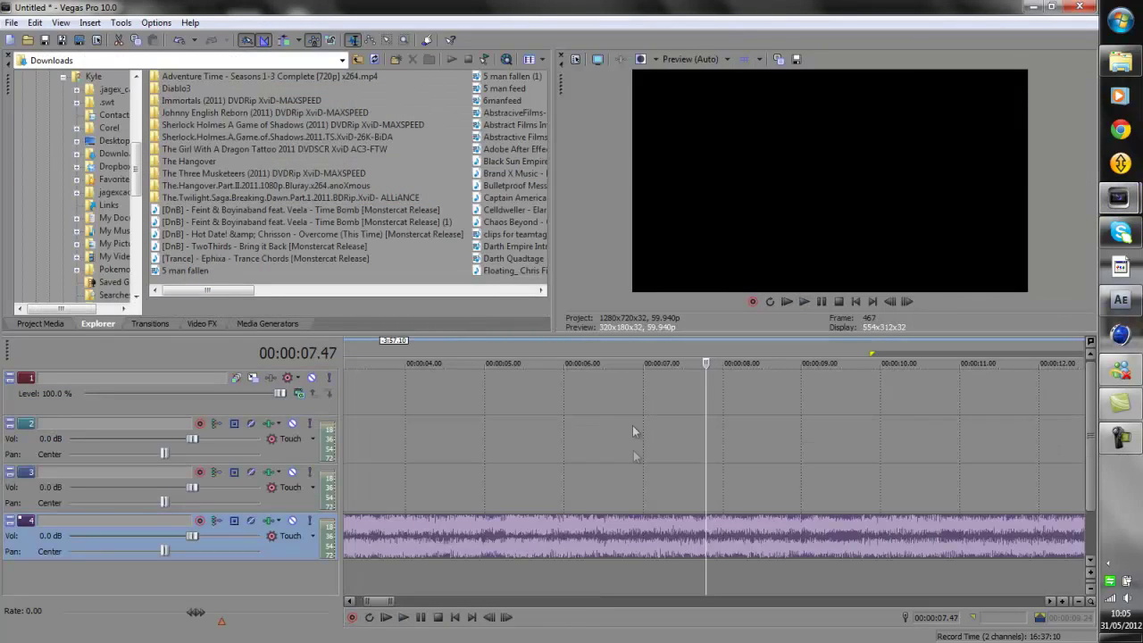
scroll(633, 450, down, 5)
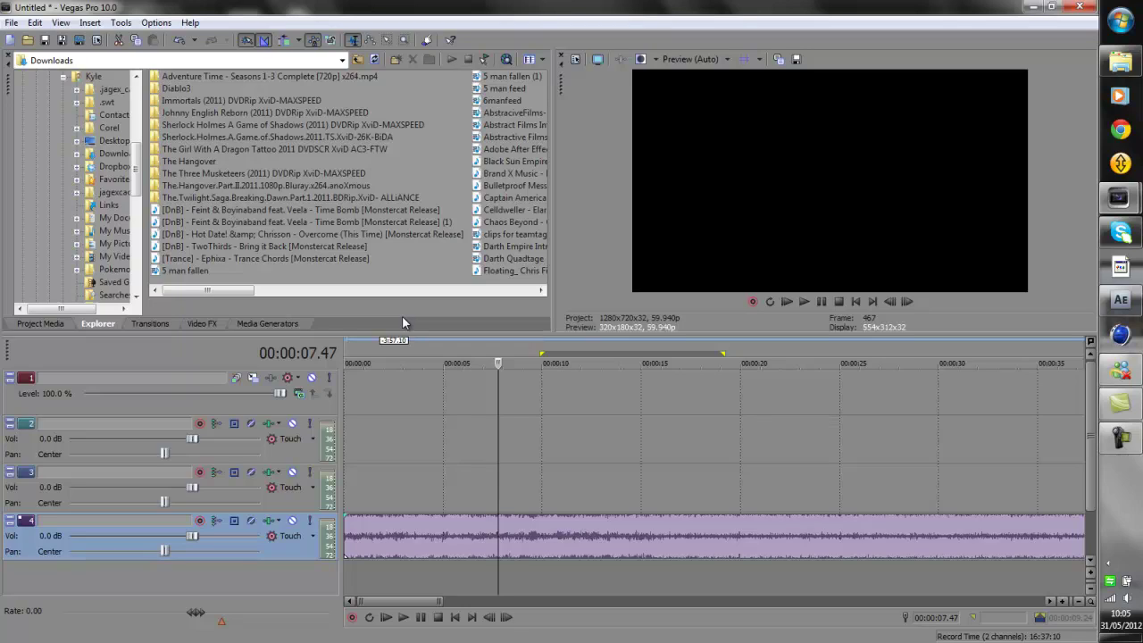
Step: Zoom the timeline out from the start to show the whole song, then bring up a file browser
key(Home)
scroll(482, 522, down, 2)
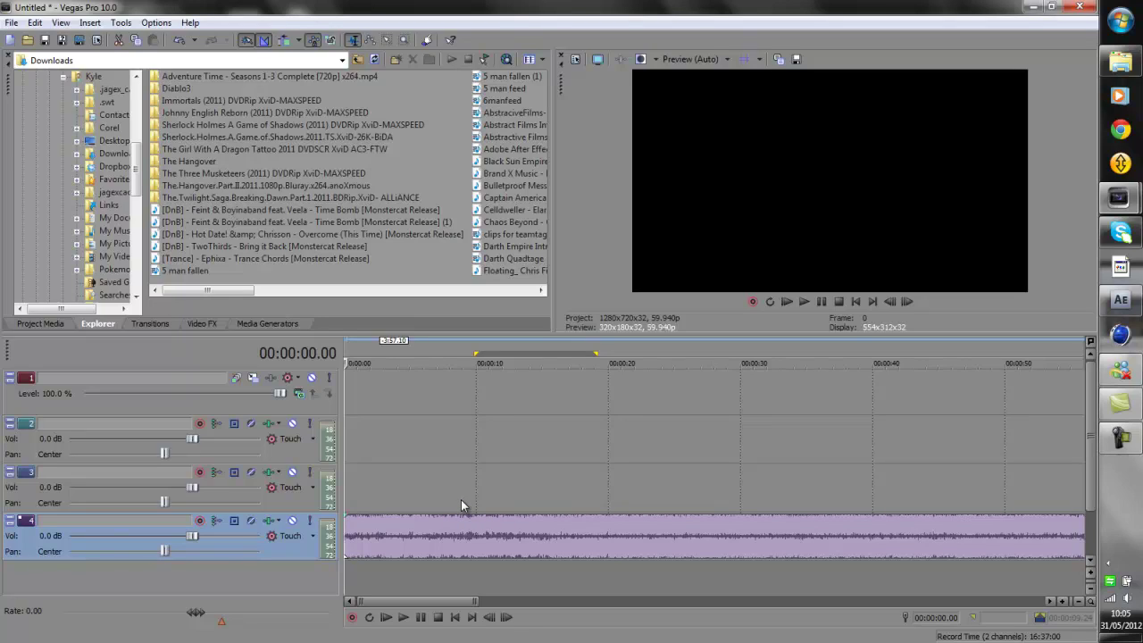
scroll(461, 499, down, 3)
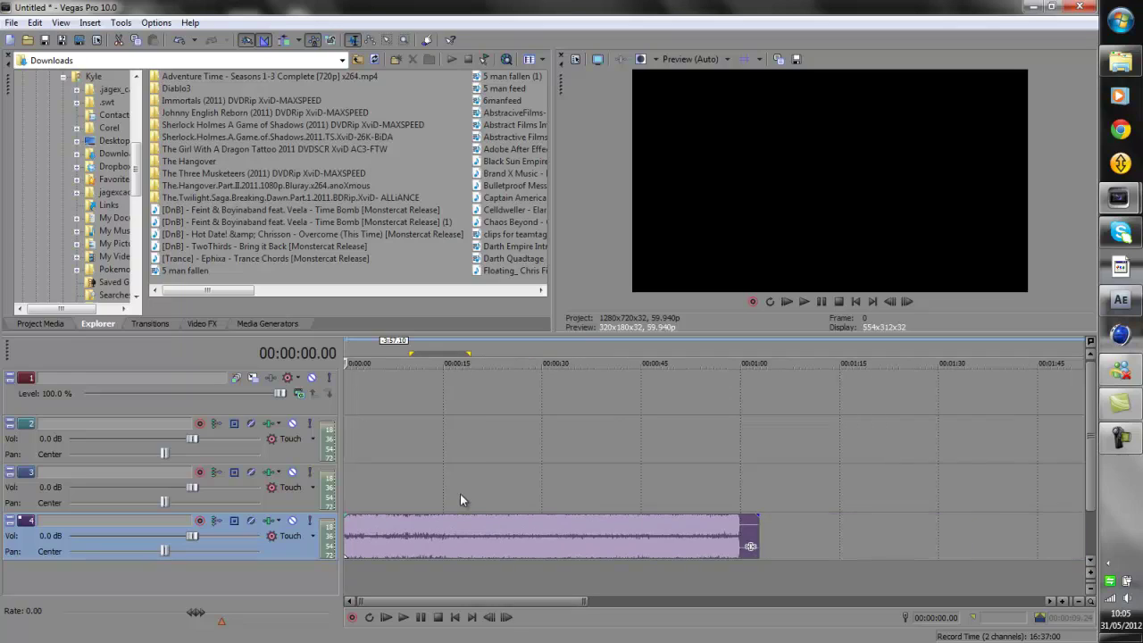
scroll(459, 493, up, 3)
scroll(371, 550, down, 3)
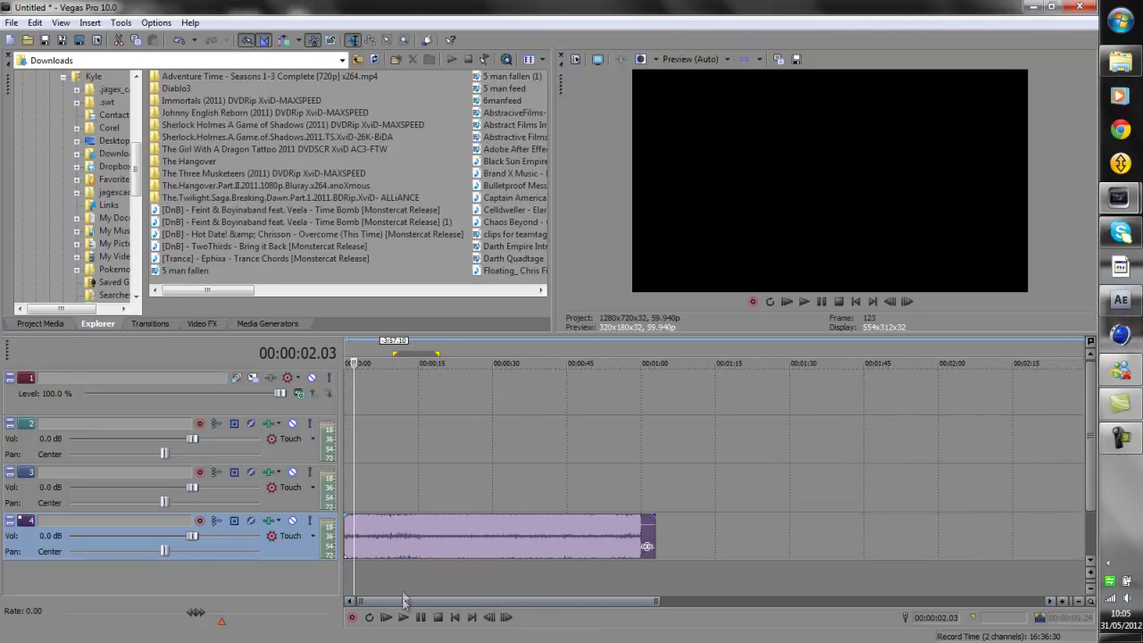
click(1121, 61)
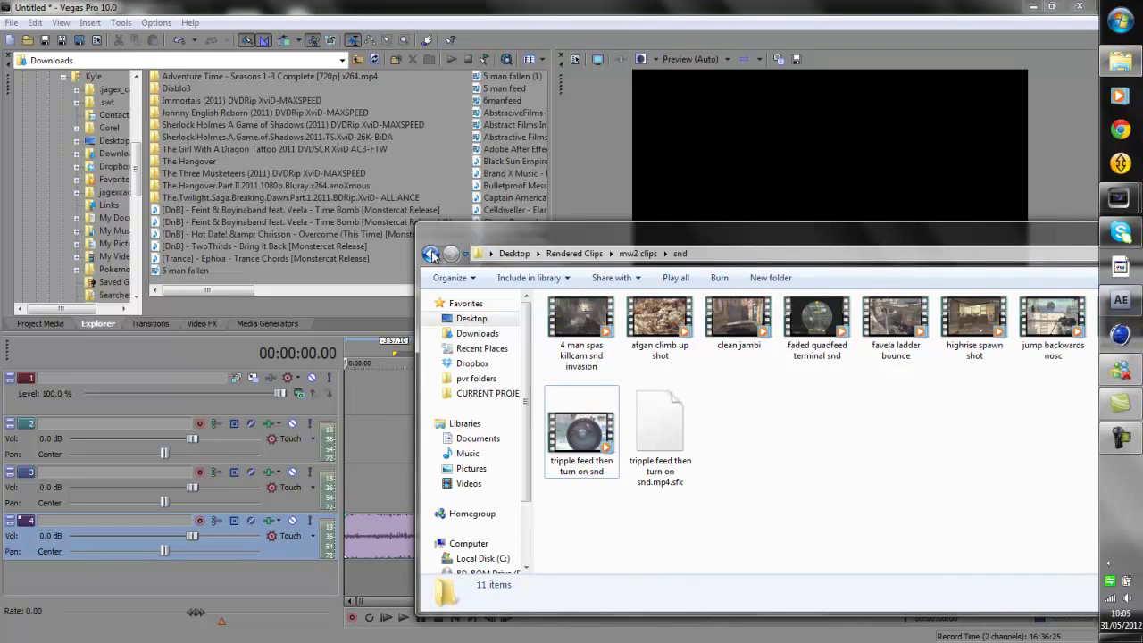
Step: Go back to Rendered Clips, open cod4 clips, and drag the +20 shipmen clip onto the timeline
click(431, 254)
click(430, 254)
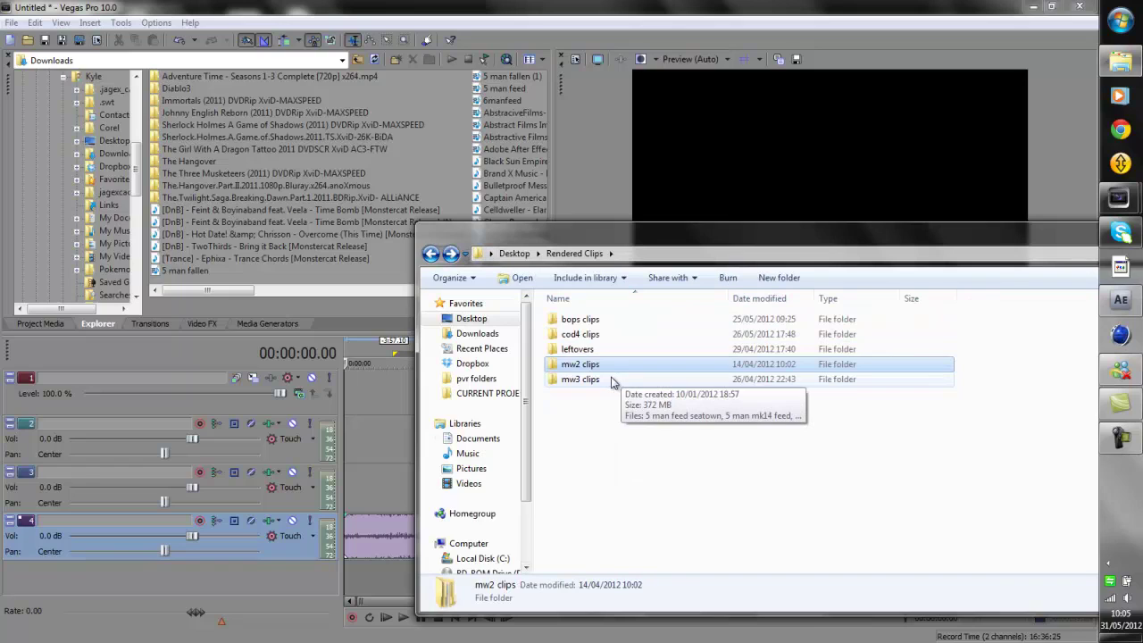
double_click(602, 334)
drag(778, 227, 537, 87)
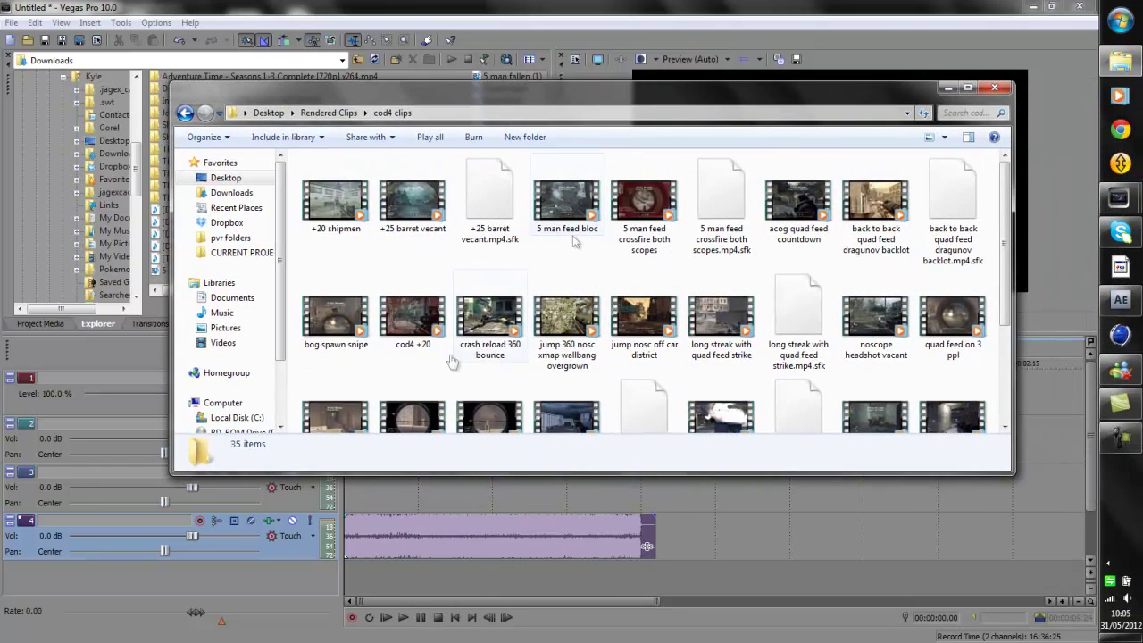
drag(346, 217, 357, 446)
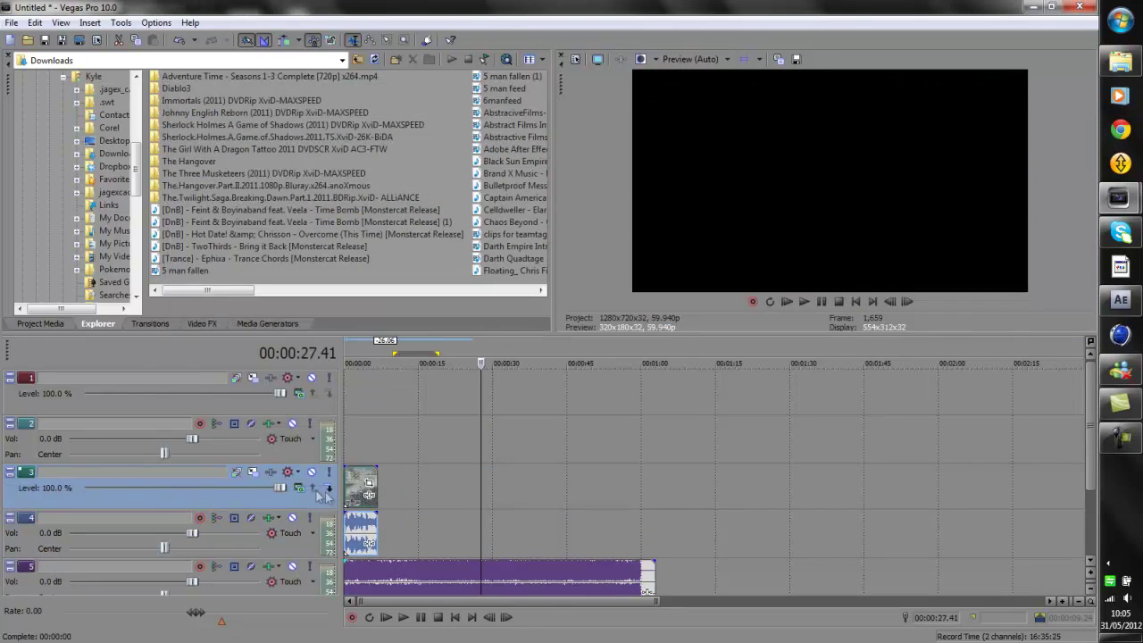
Step: Delete the empty video track and turn off Maintain aspect ratio for the +20 shipmen clip
key(Delete)
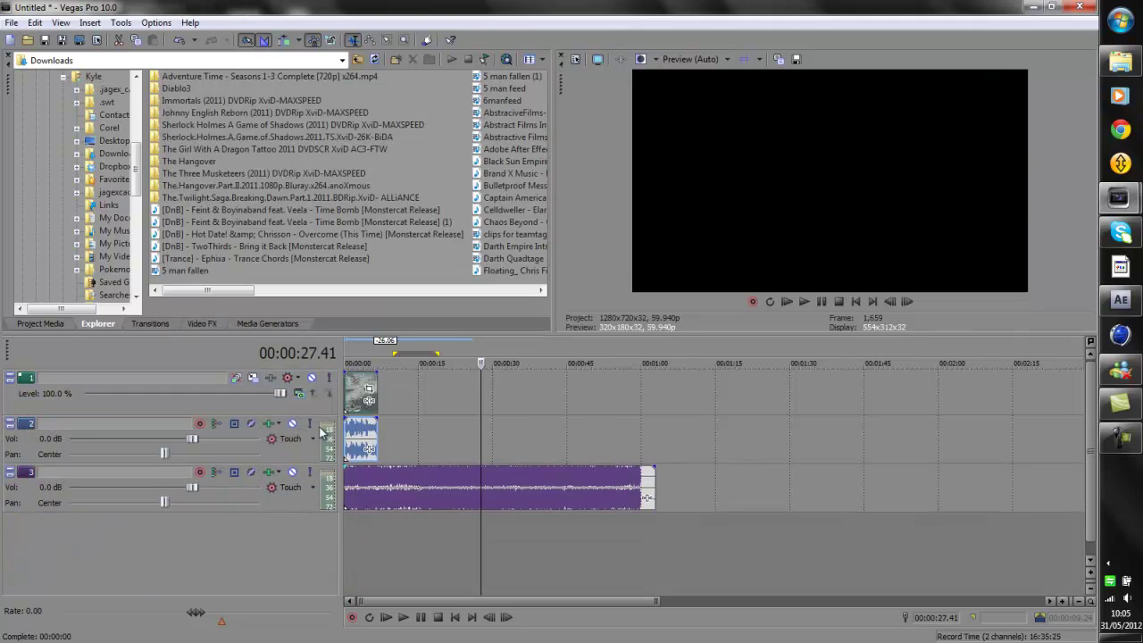
right_click(353, 406)
click(402, 387)
click(461, 206)
click(597, 464)
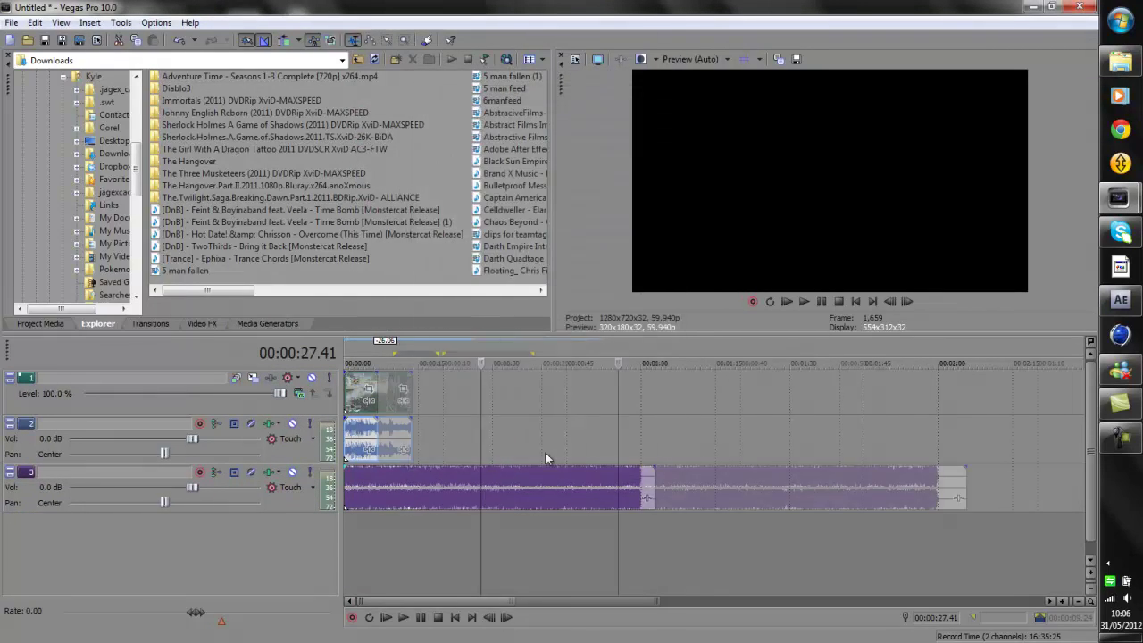
Step: Reopen the +20 shipmen clip's properties and confirm them with OK
click(360, 402)
right_click(359, 402)
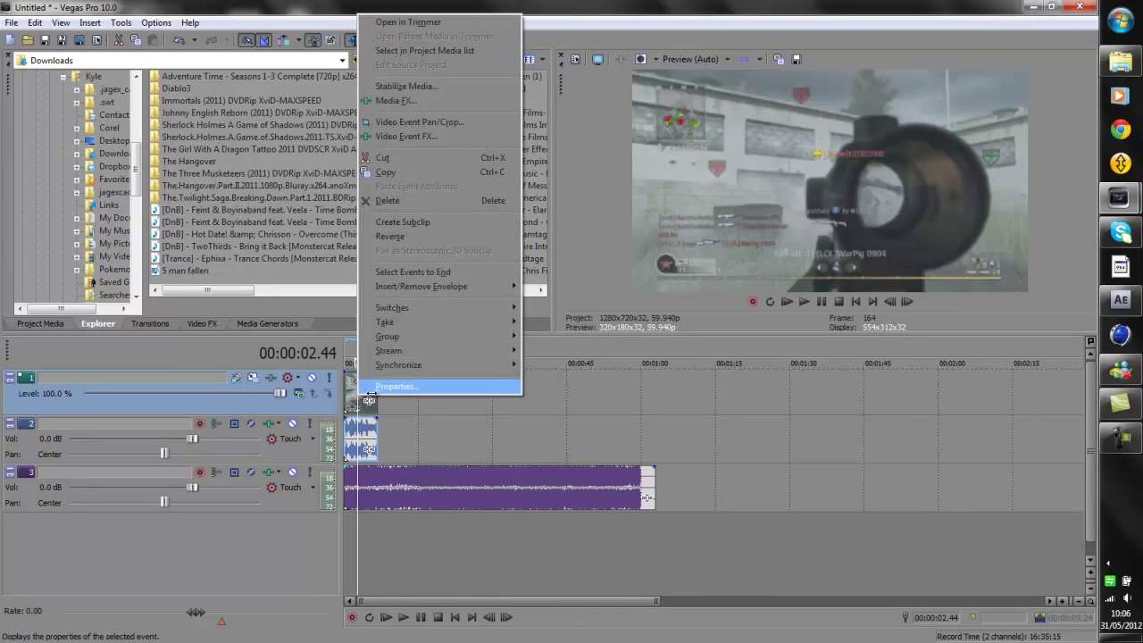
click(402, 383)
click(596, 464)
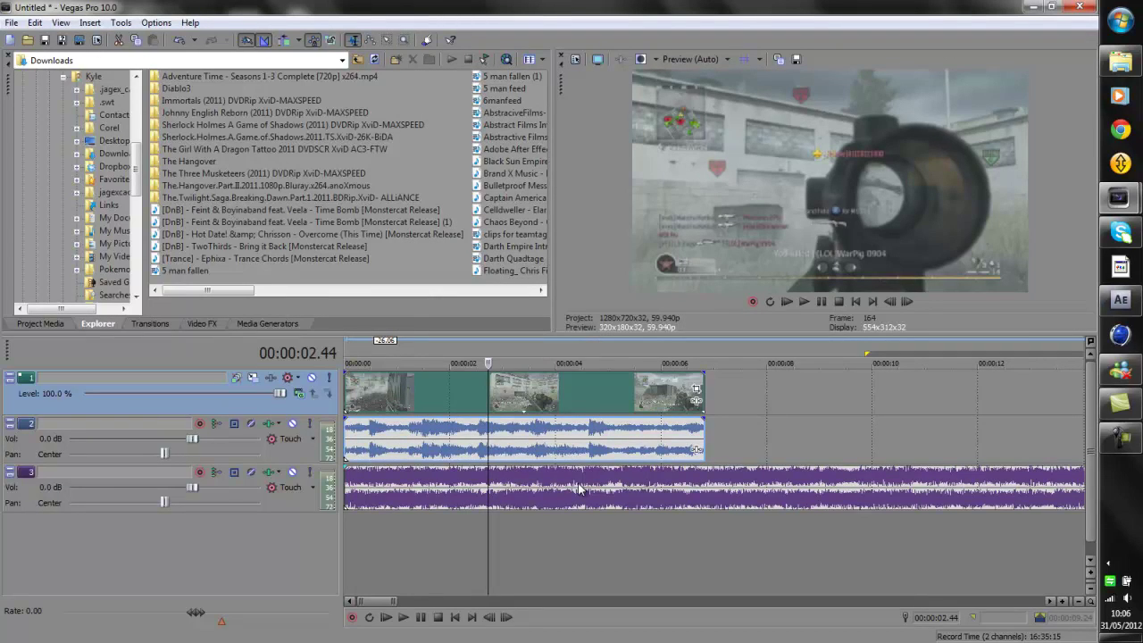
Step: Play the edit, placing the edit point at 00:00:04.18 in the first clip, and review it
key(space)
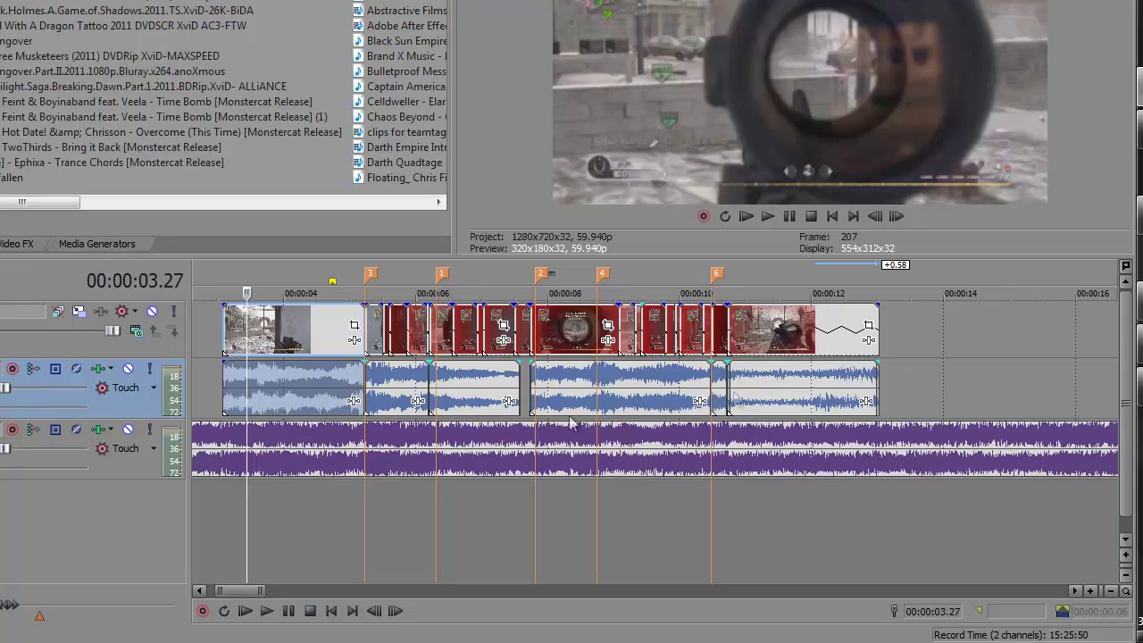
click(303, 330)
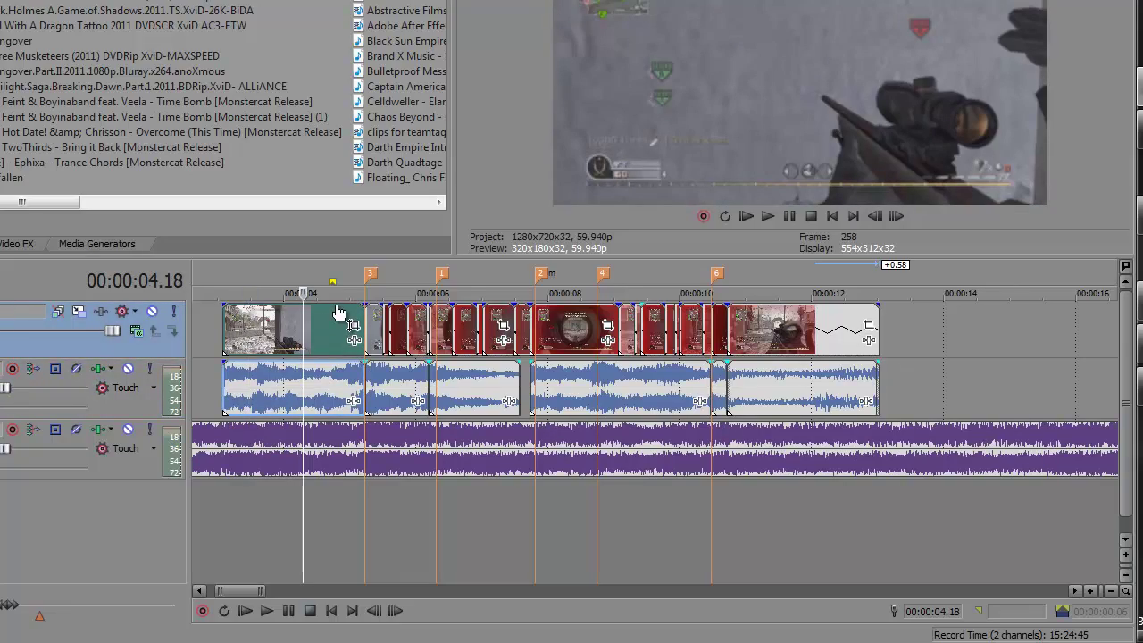
click(319, 286)
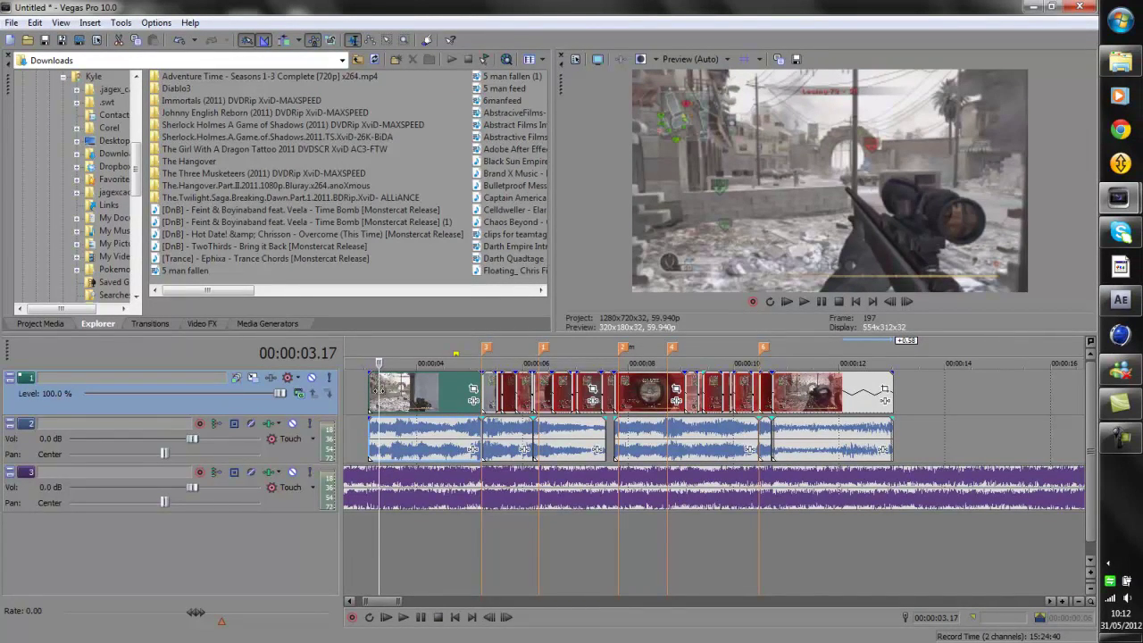
key(space)
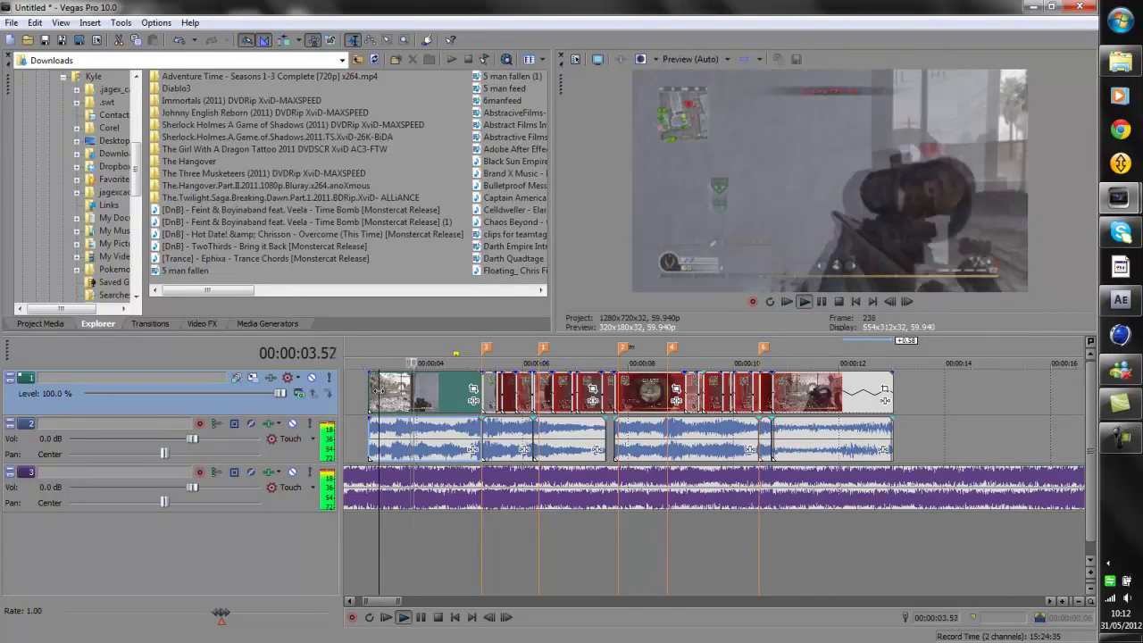
key(space)
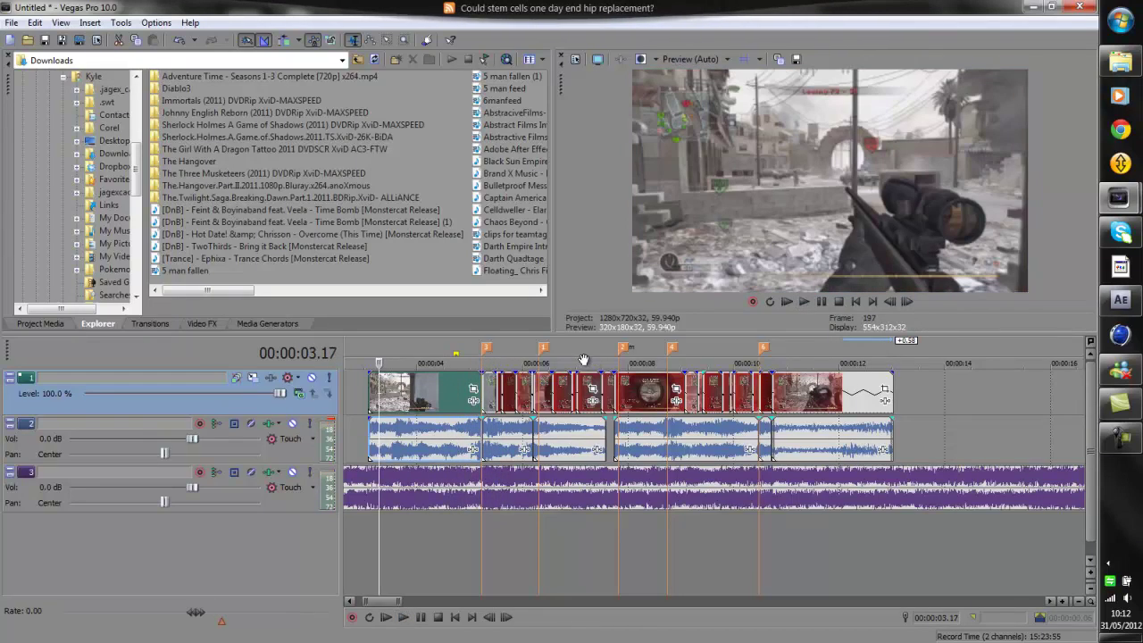
Step: Drag a loop region on the ruler from 00:00:03.05 to 00:00:13.02
scroll(583, 359, up, 3)
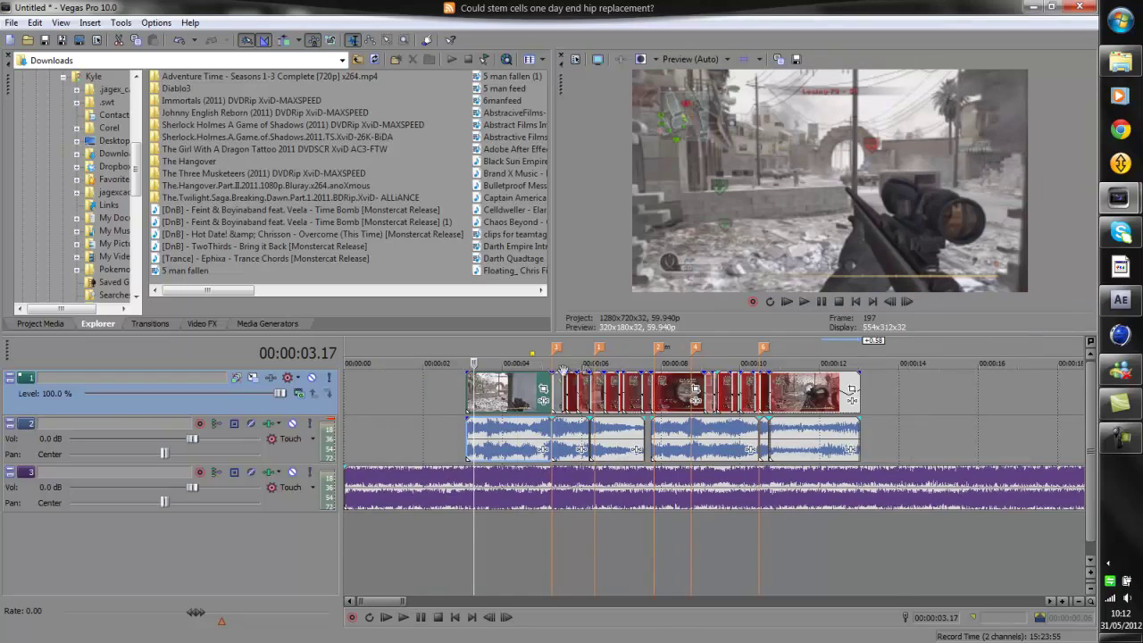
drag(576, 360, 614, 360)
click(555, 359)
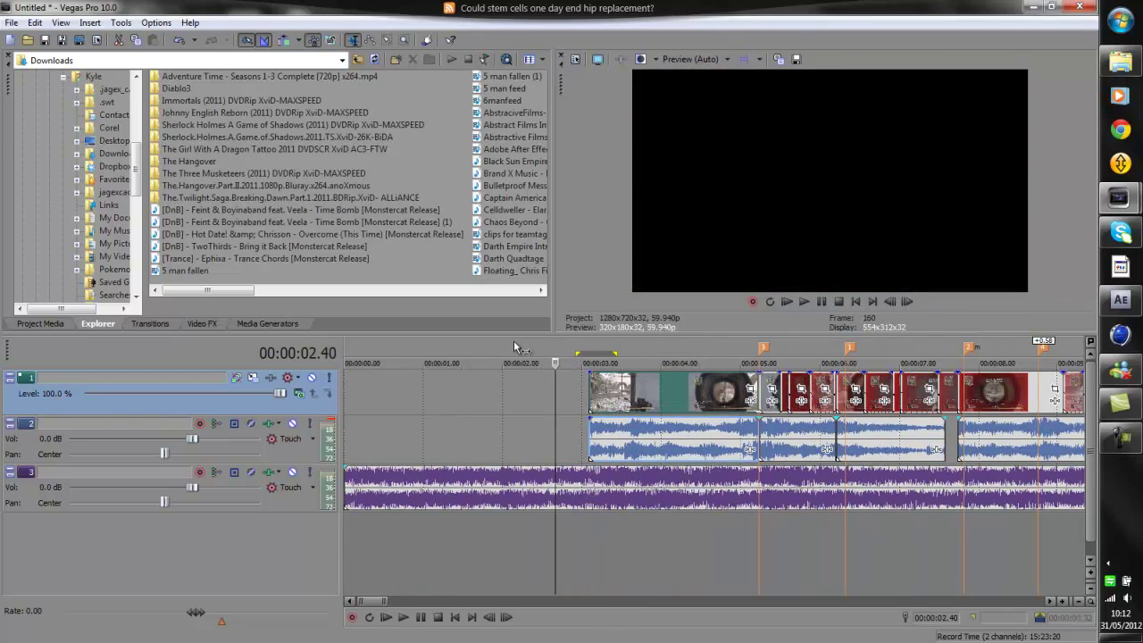
drag(588, 353, 868, 406)
scroll(868, 406, down, 3)
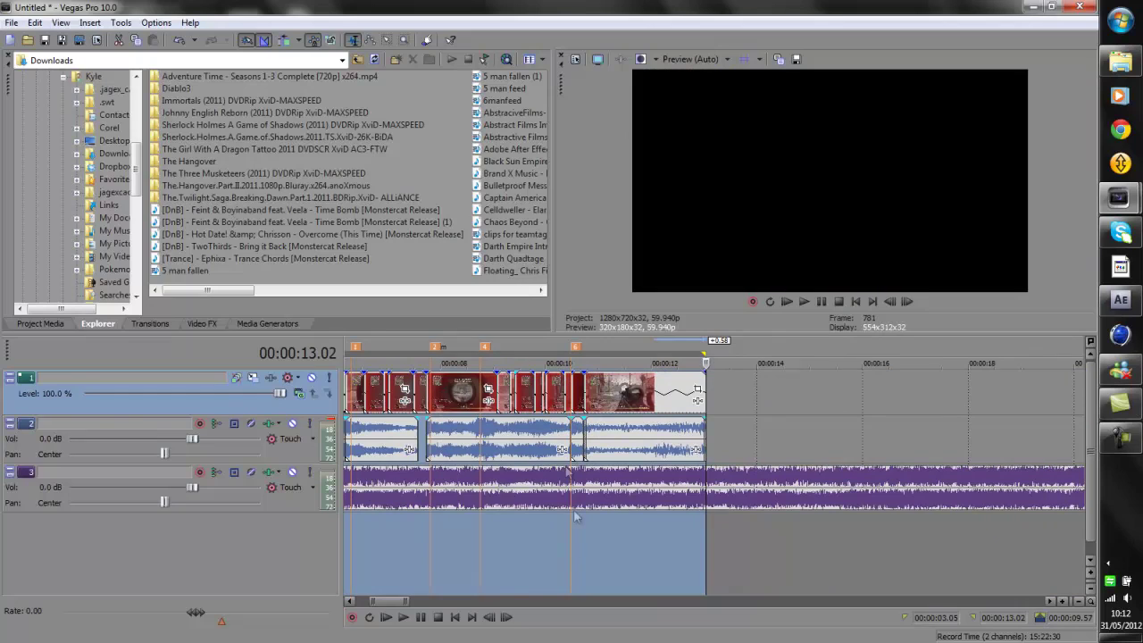
drag(393, 607, 375, 607)
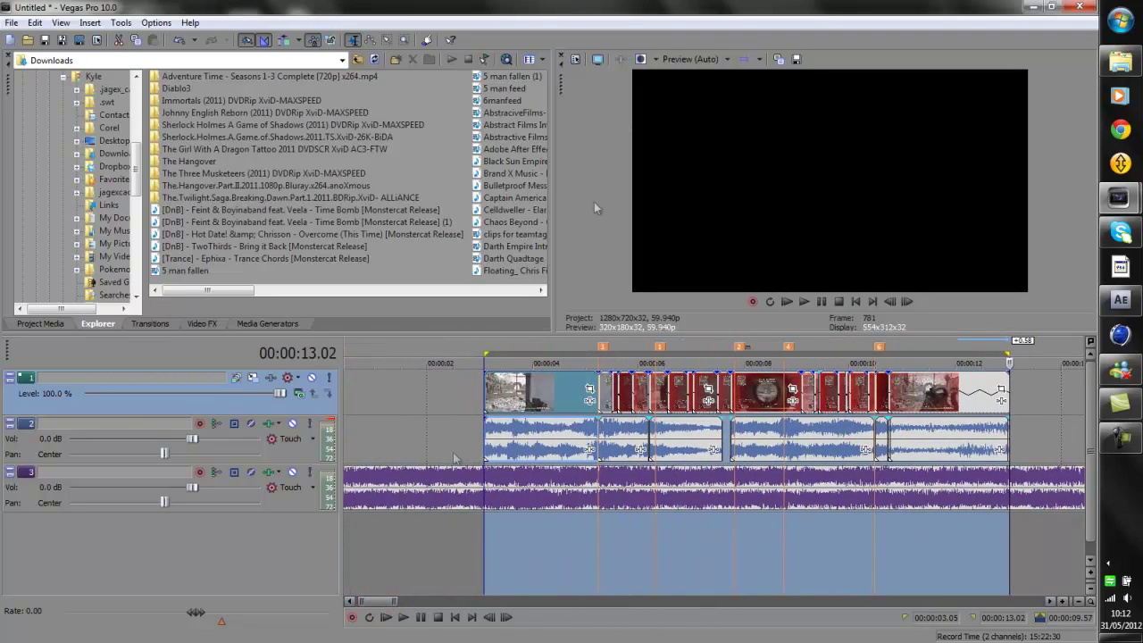
Step: Set the preview quality to Best (Full) and bring up the Render As dialog
click(693, 59)
mouse_move(691, 118)
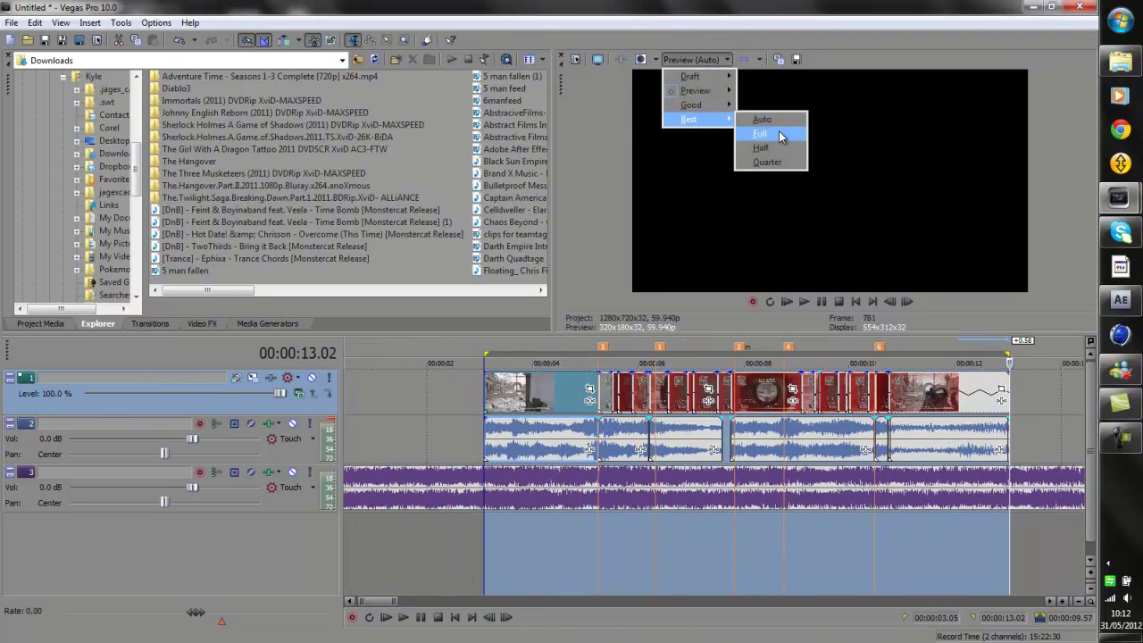
click(770, 120)
click(12, 22)
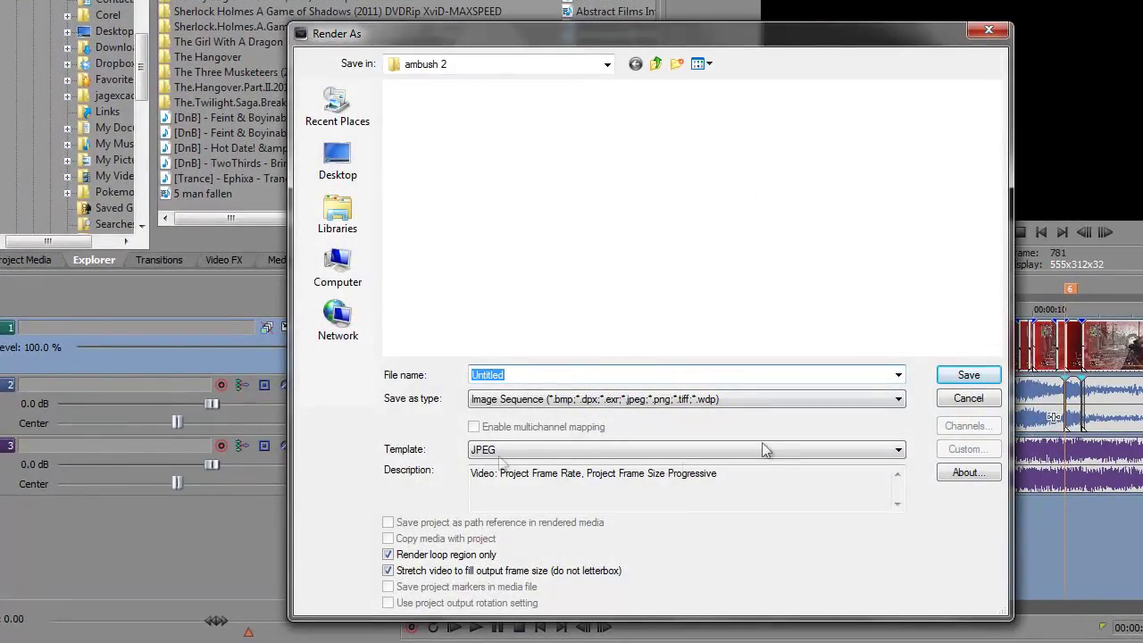
Step: Render the loop region as test.mp4 in MainConcept AVC/AAC, then switch to After Effects
click(673, 399)
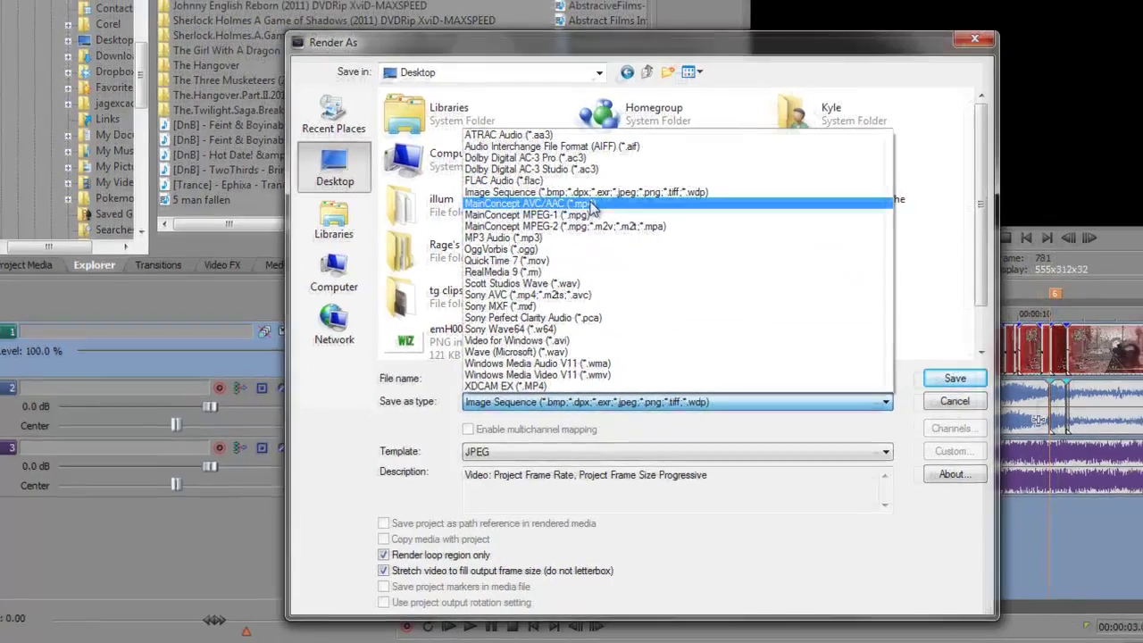
click(598, 197)
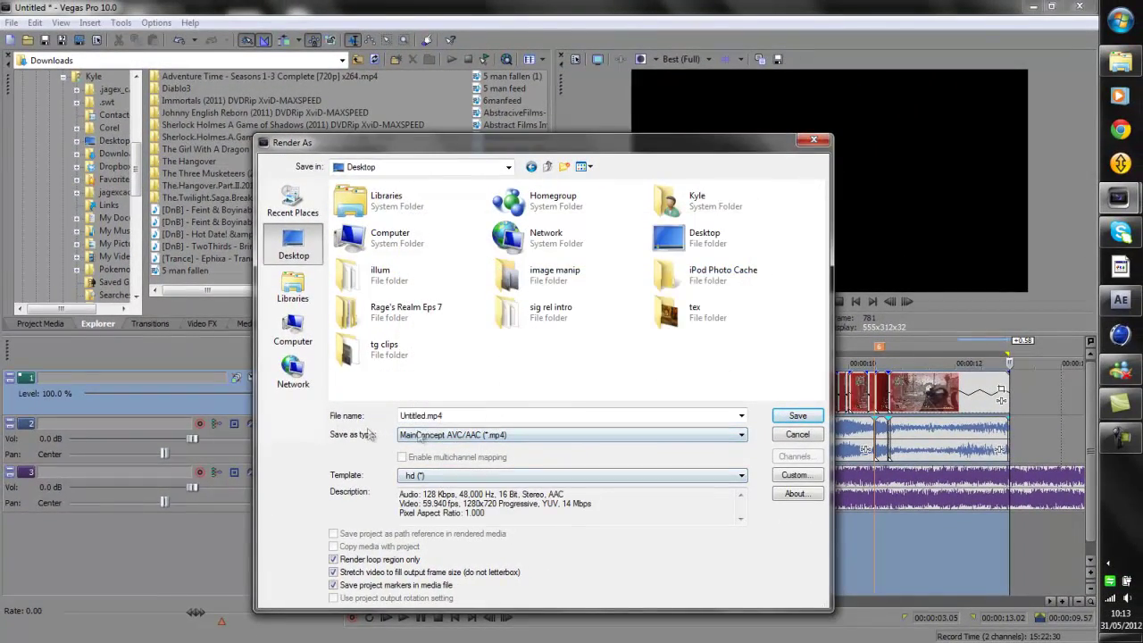
click(664, 417)
text(test)
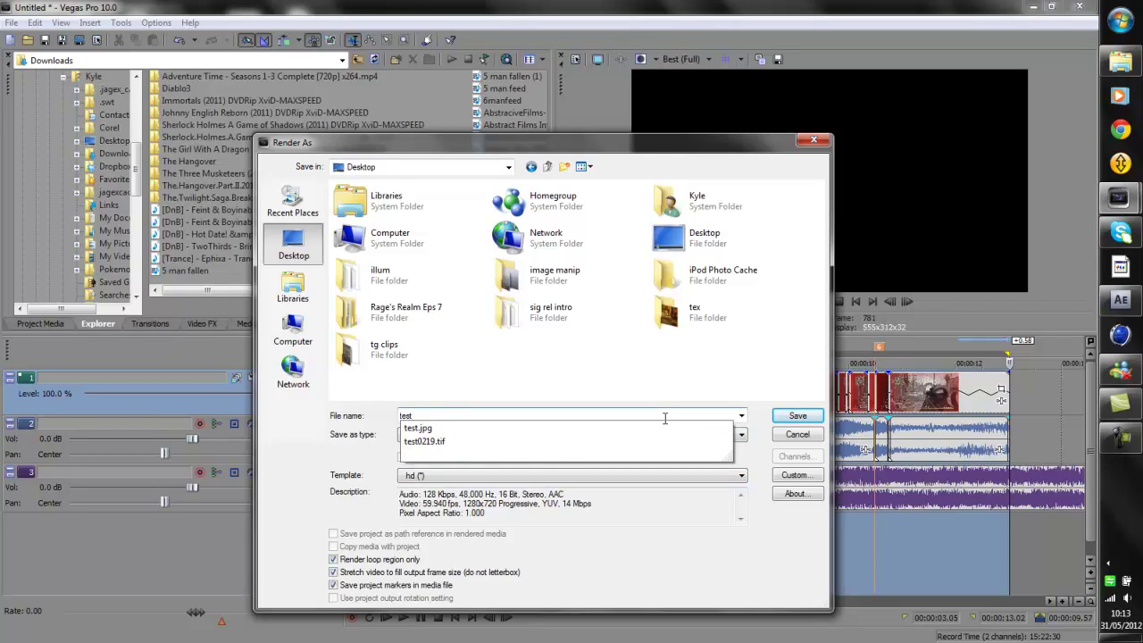
key(Return)
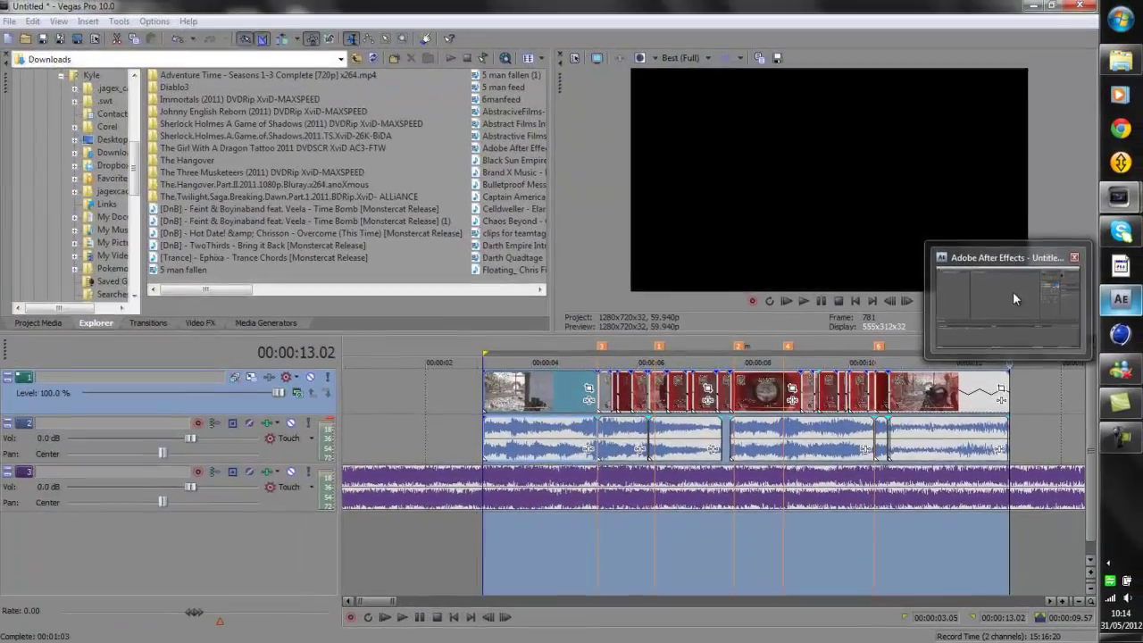
click(1005, 224)
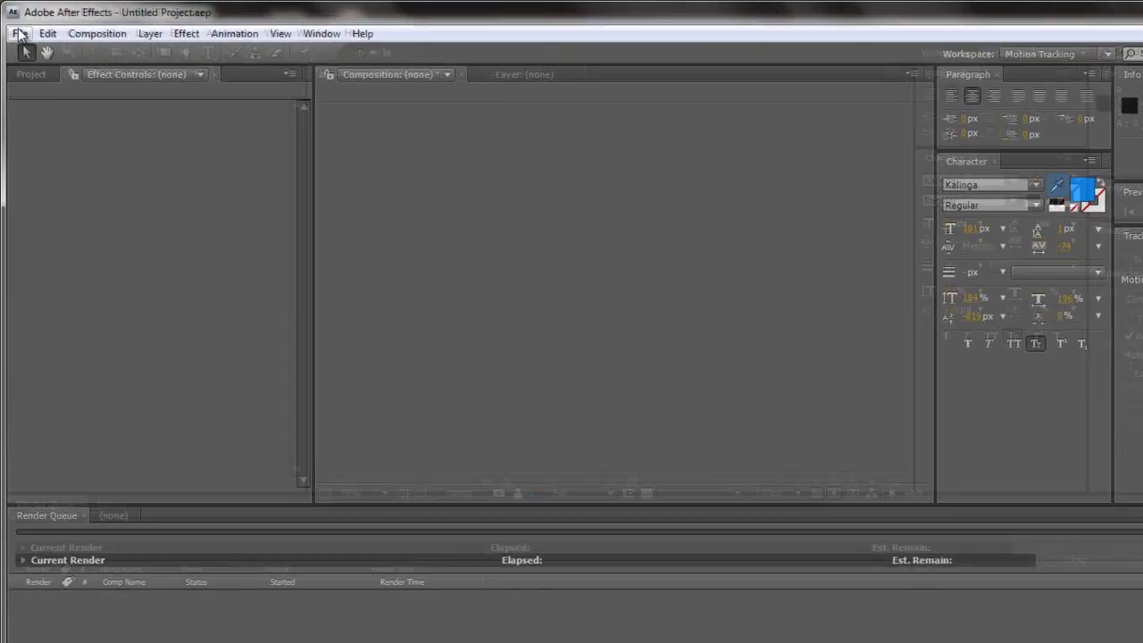
Step: Import test.mp4 from the Desktop through File > Import > File
click(16, 28)
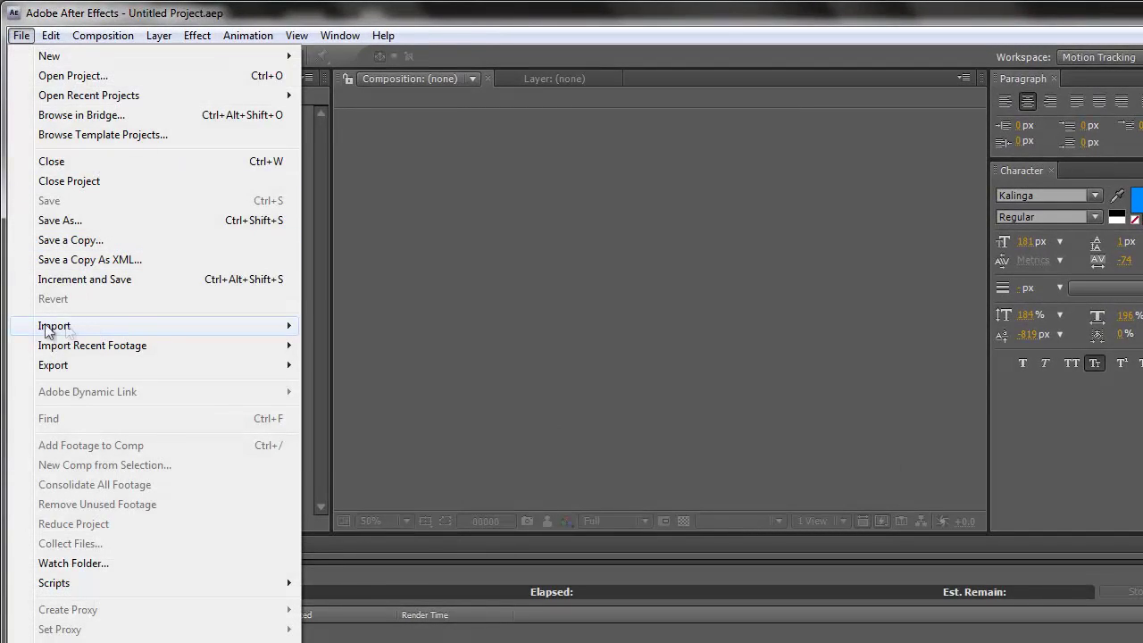
mouse_move(71, 332)
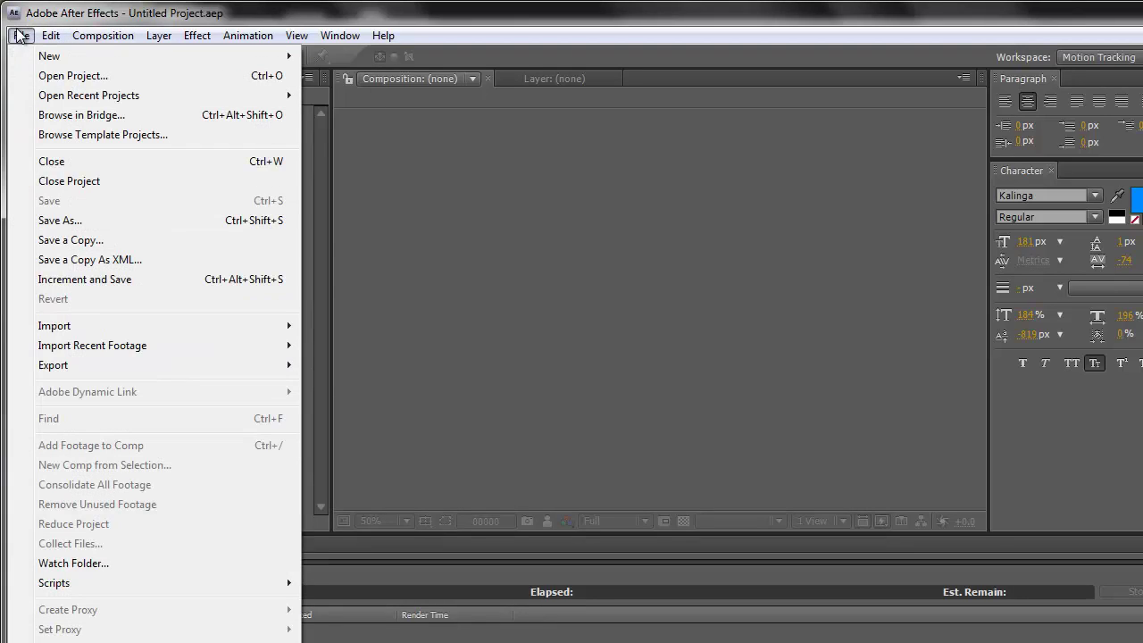
click(347, 327)
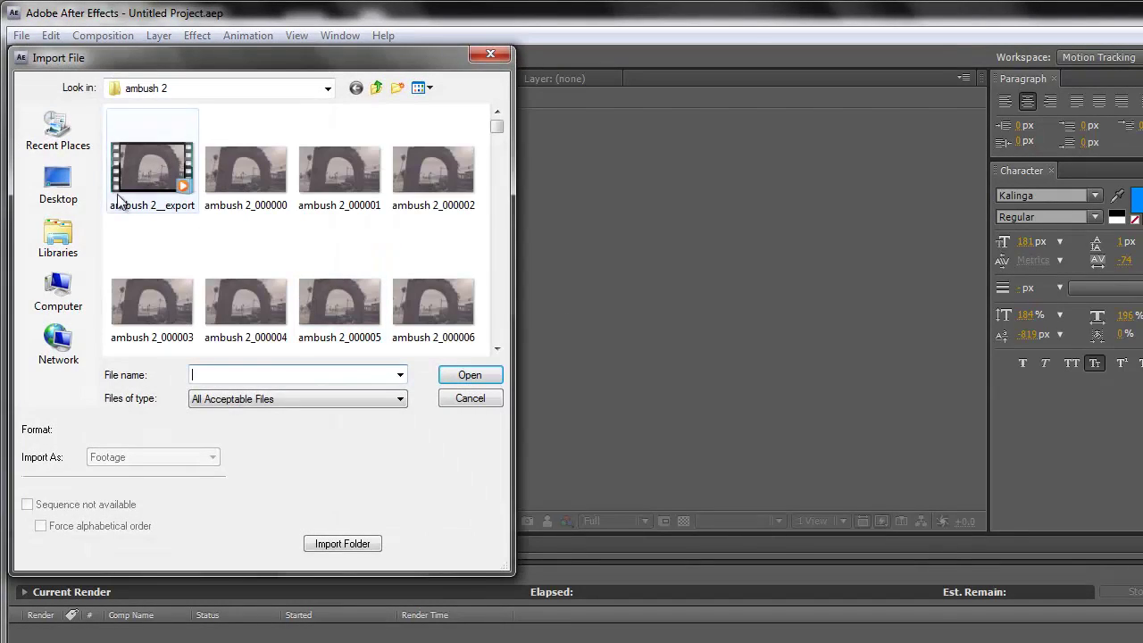
click(85, 195)
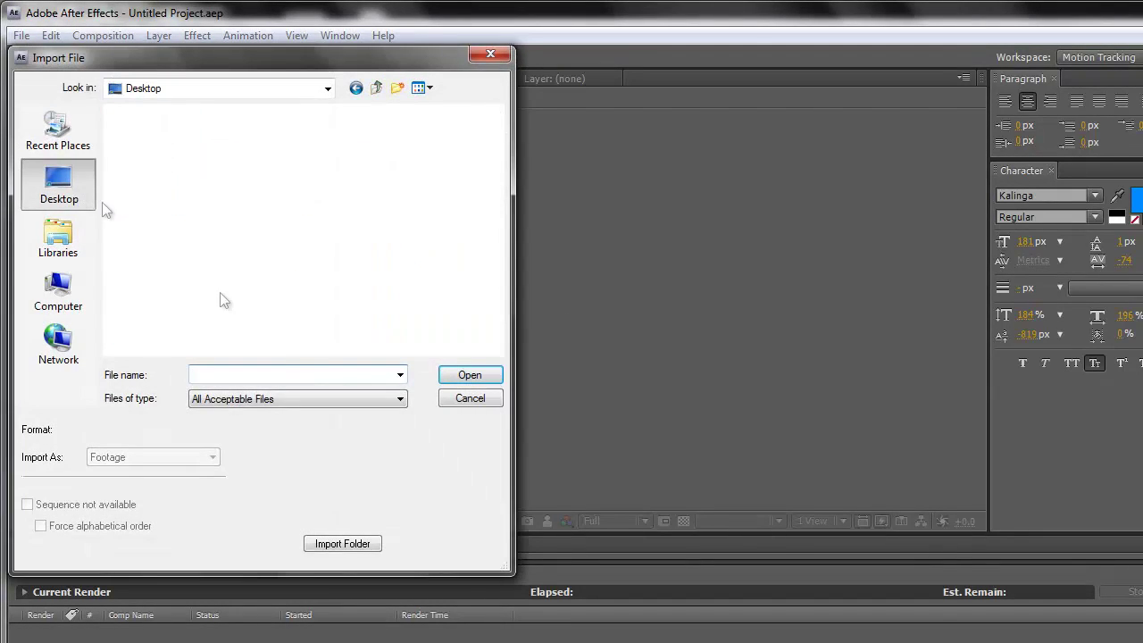
click(298, 375)
text(test)
key(Down)
key(Down)
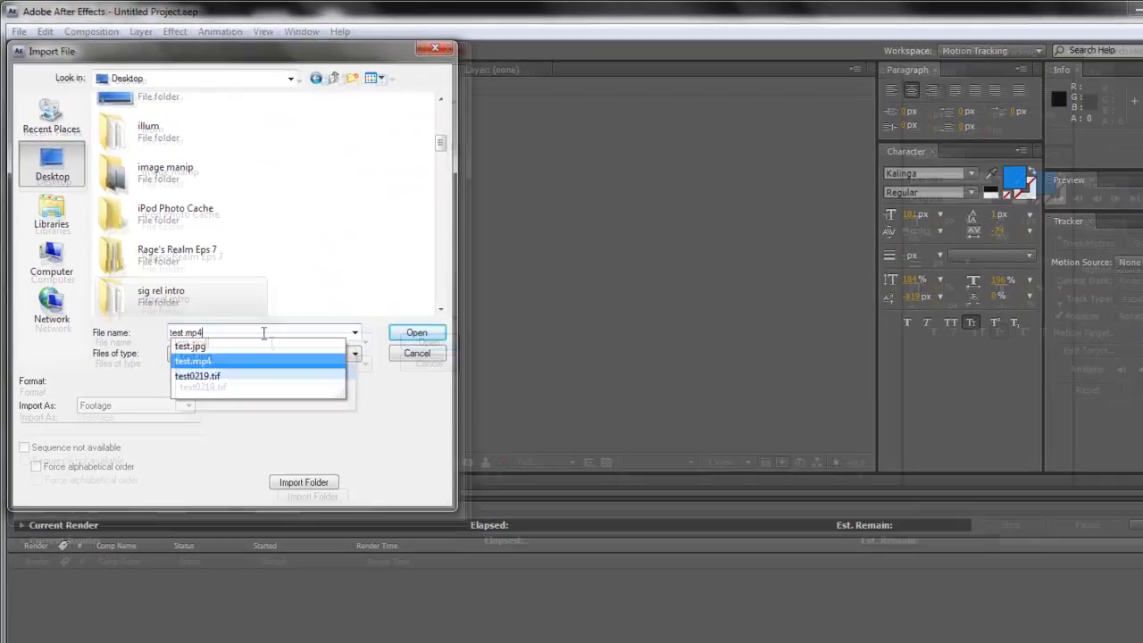
key(Return)
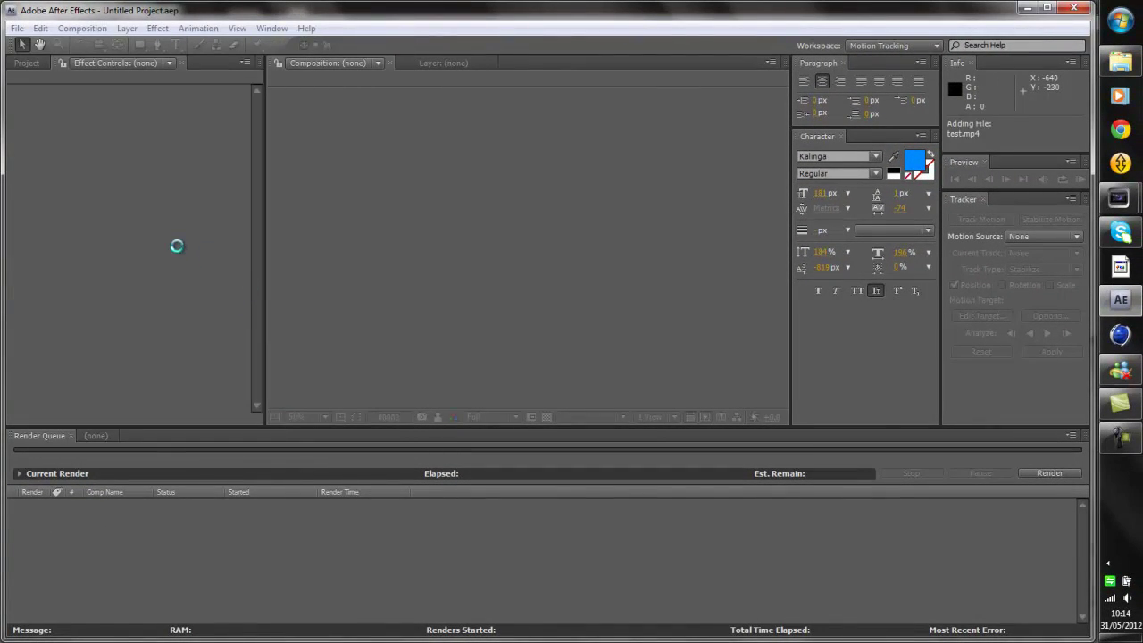
Step: Build the test composition by dragging test.mp4 onto the new-comp icon, then scrub to frame 00096
click(131, 249)
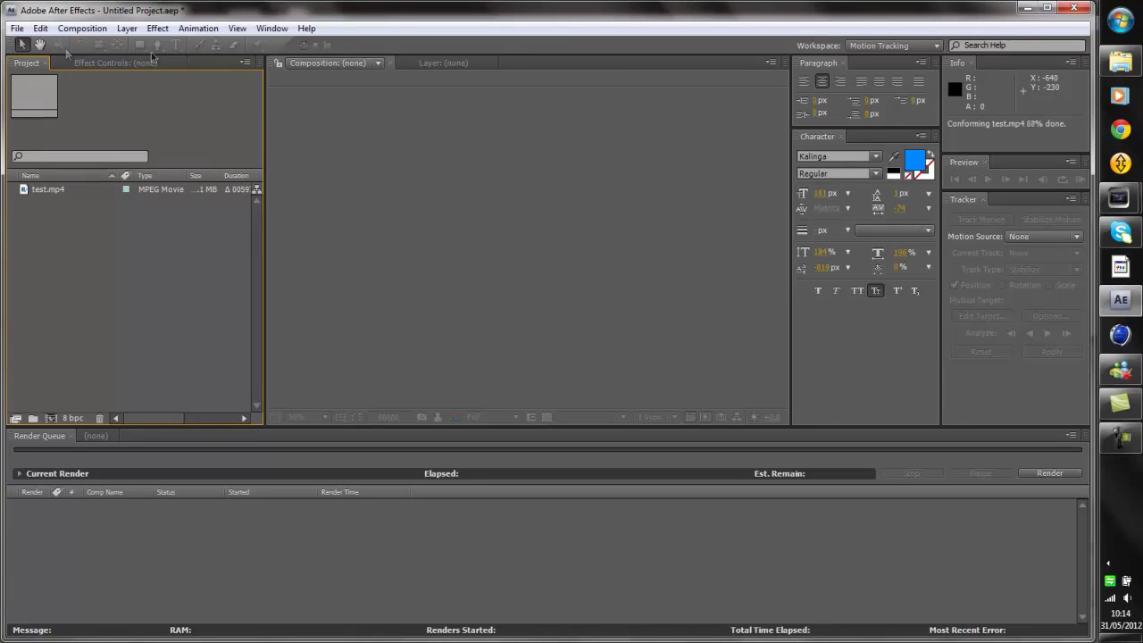
click(45, 189)
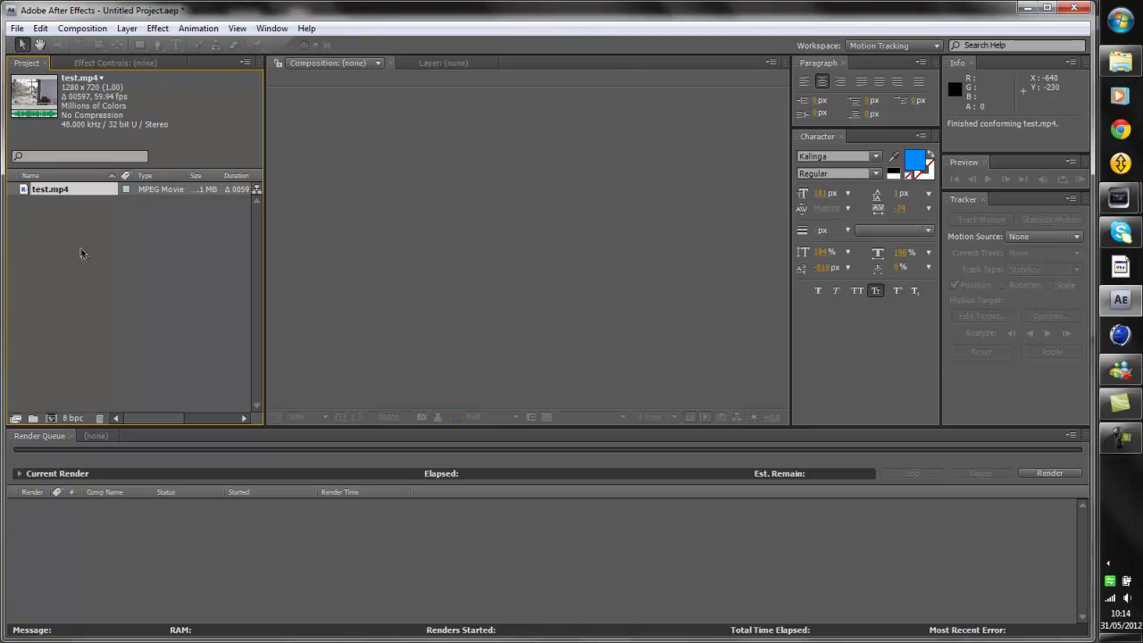
drag(70, 200, 52, 414)
drag(51, 416, 52, 416)
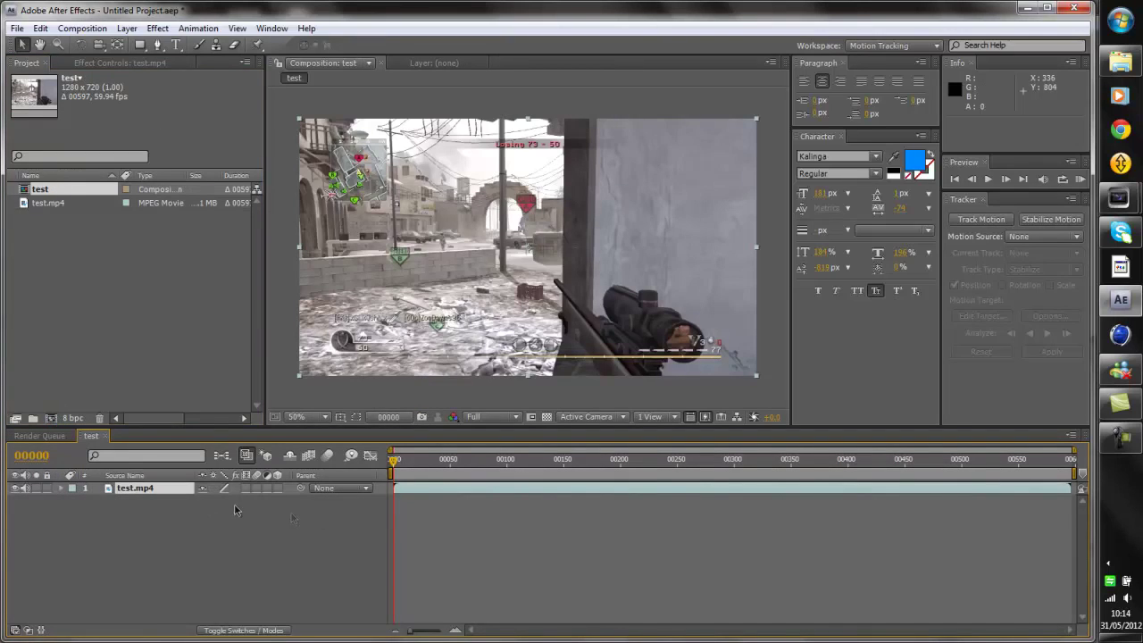
click(141, 488)
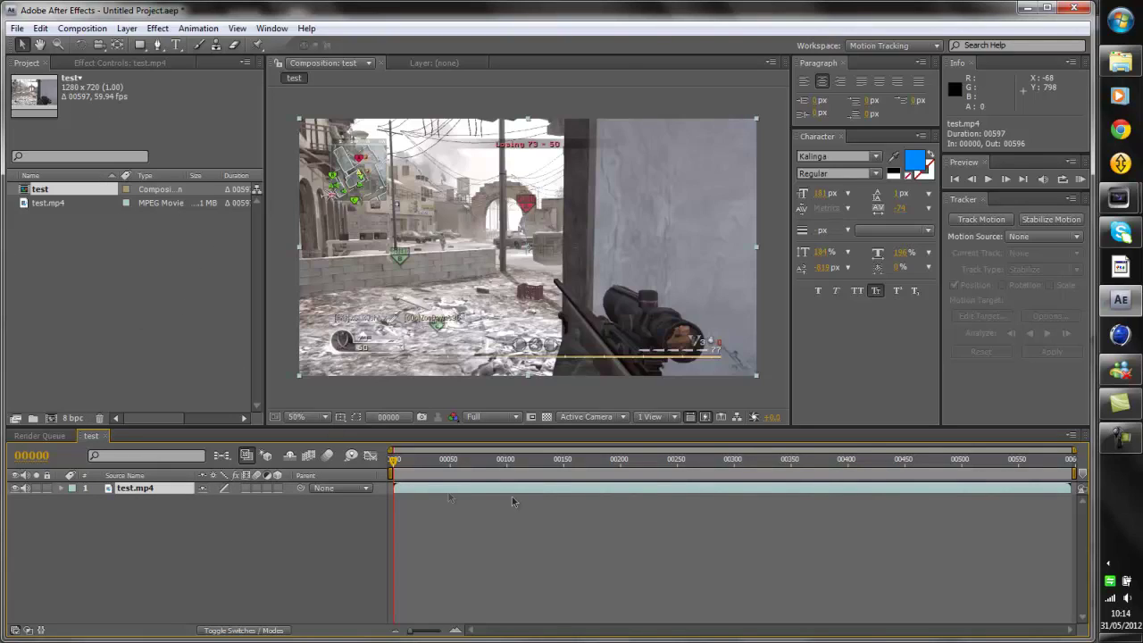
drag(429, 451, 503, 458)
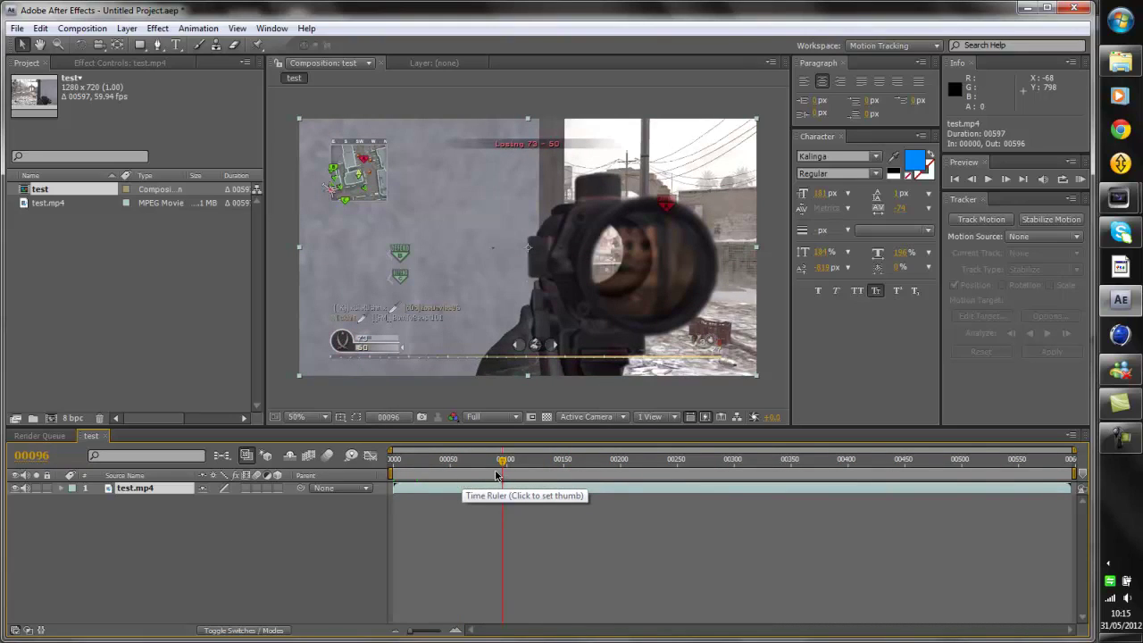
Step: Add Adjustment Layer 1 with Ctrl+Alt+Y, apply Magic Bullet Looks to it, and launch its editor
key(ctrl+alt+y)
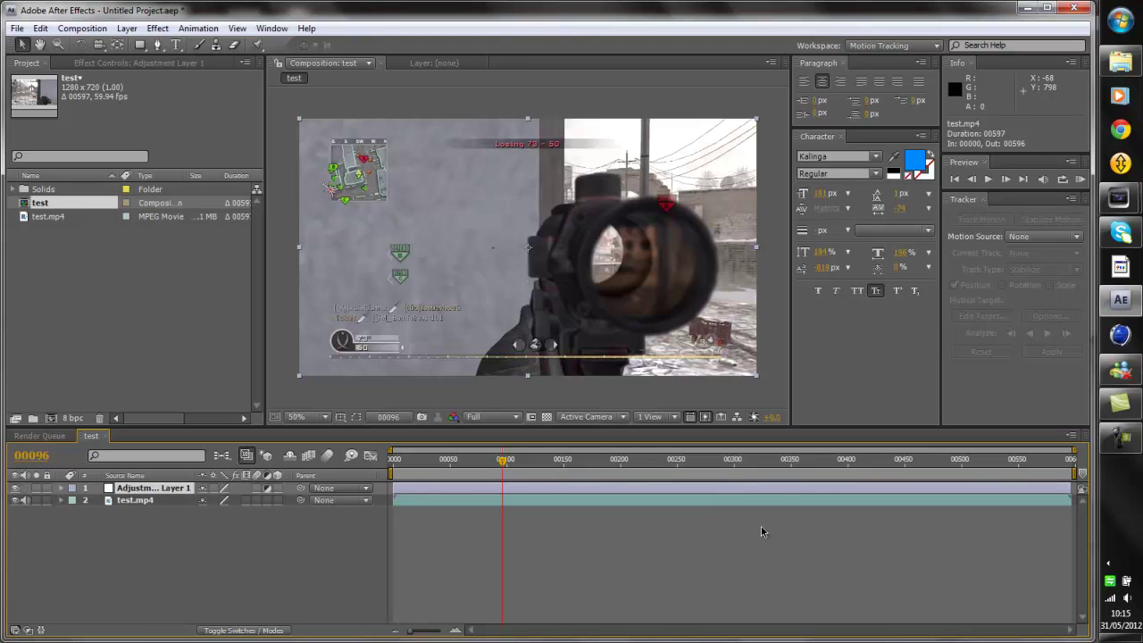
click(126, 29)
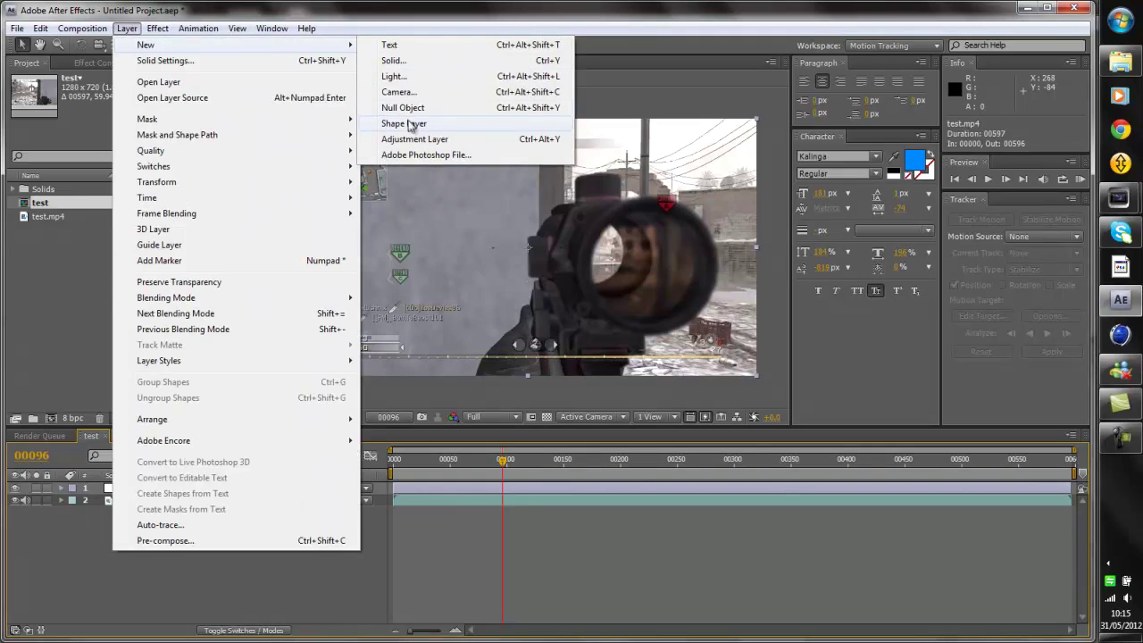
click(115, 551)
click(148, 490)
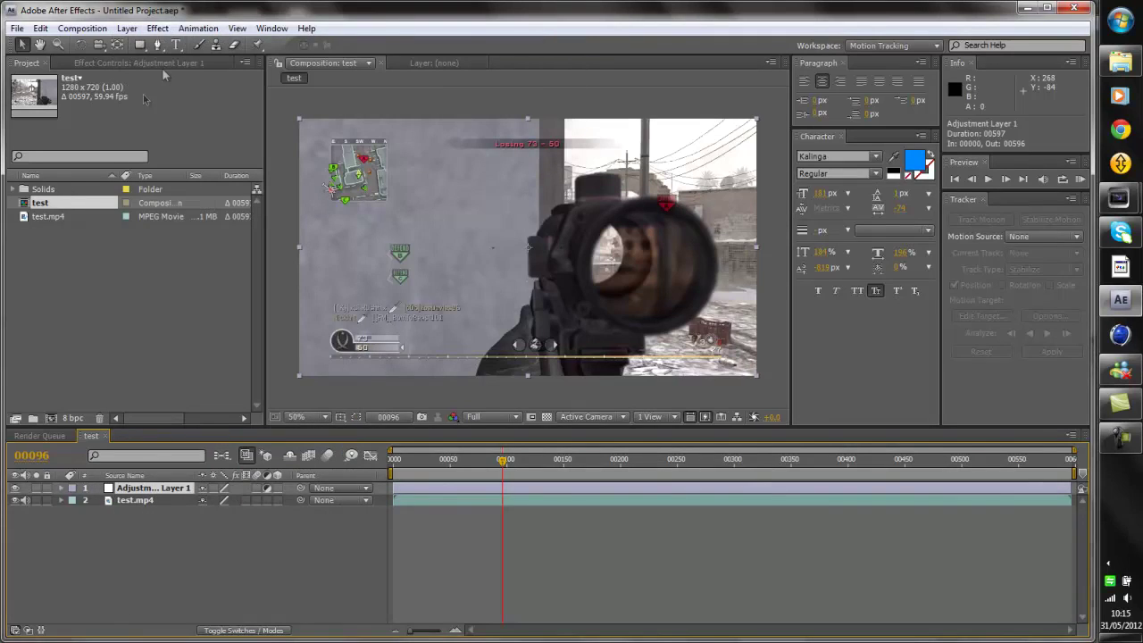
click(161, 29)
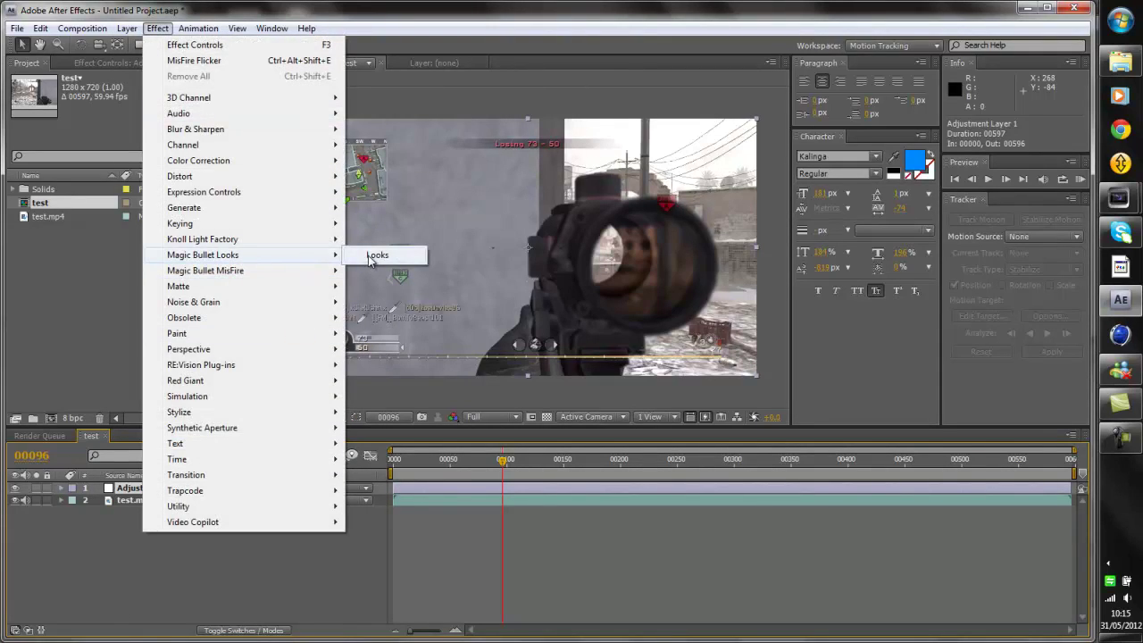
click(71, 143)
click(57, 137)
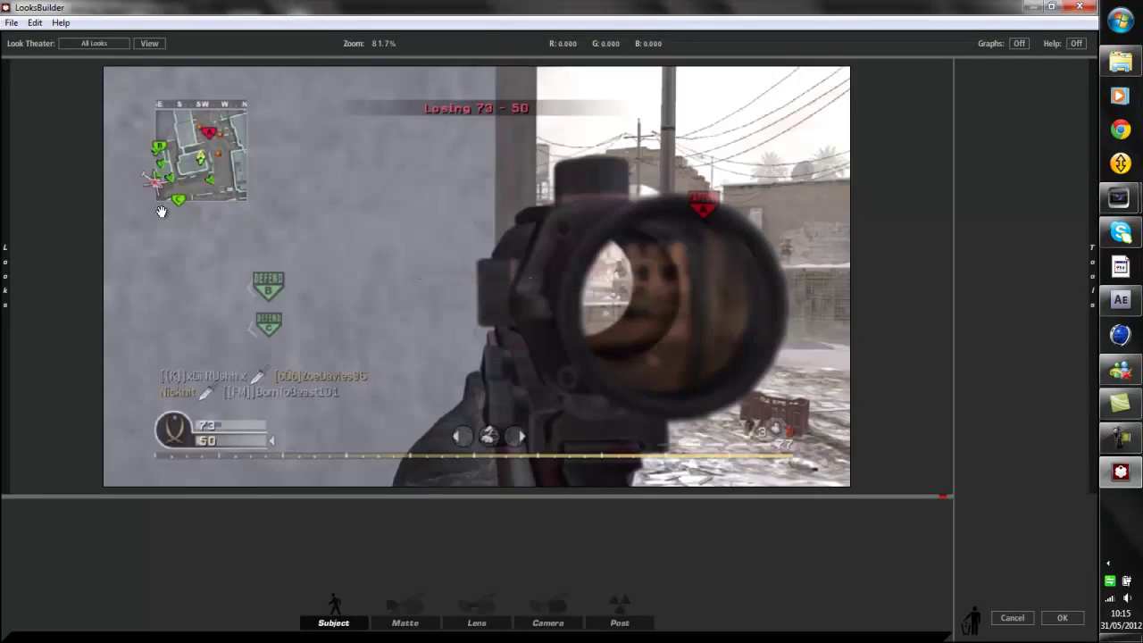
Step: Apply the rock sreamo 2 preset from the first Looks pack and select its edge softness tool
mouse_move(3, 303)
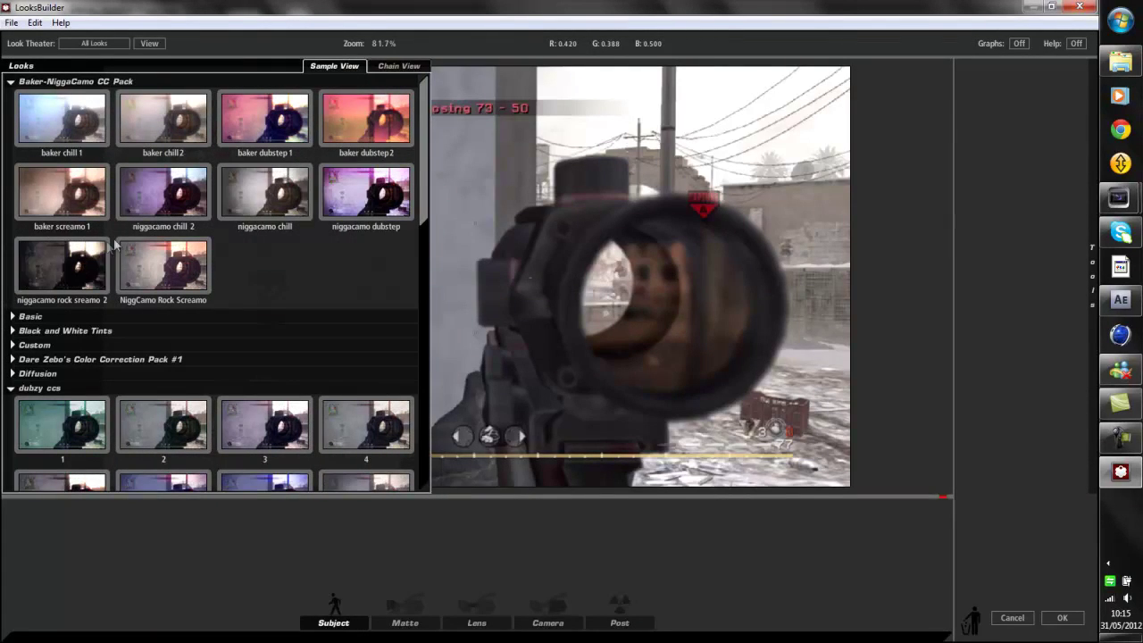
scroll(80, 250, down, 3)
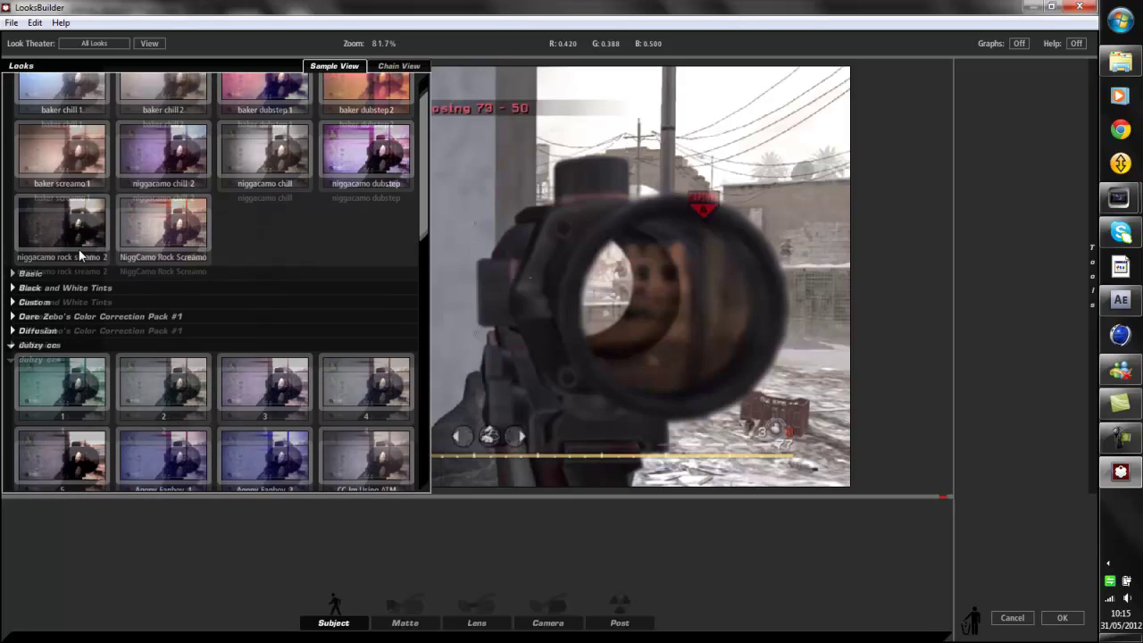
scroll(80, 254, down, 10)
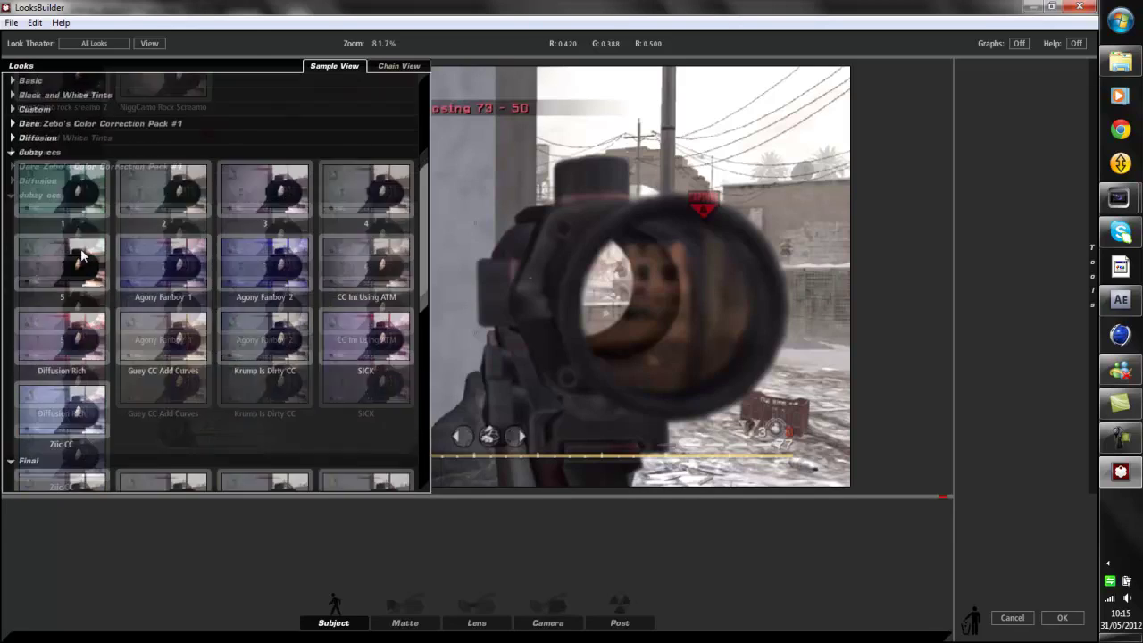
scroll(81, 256, up, 15)
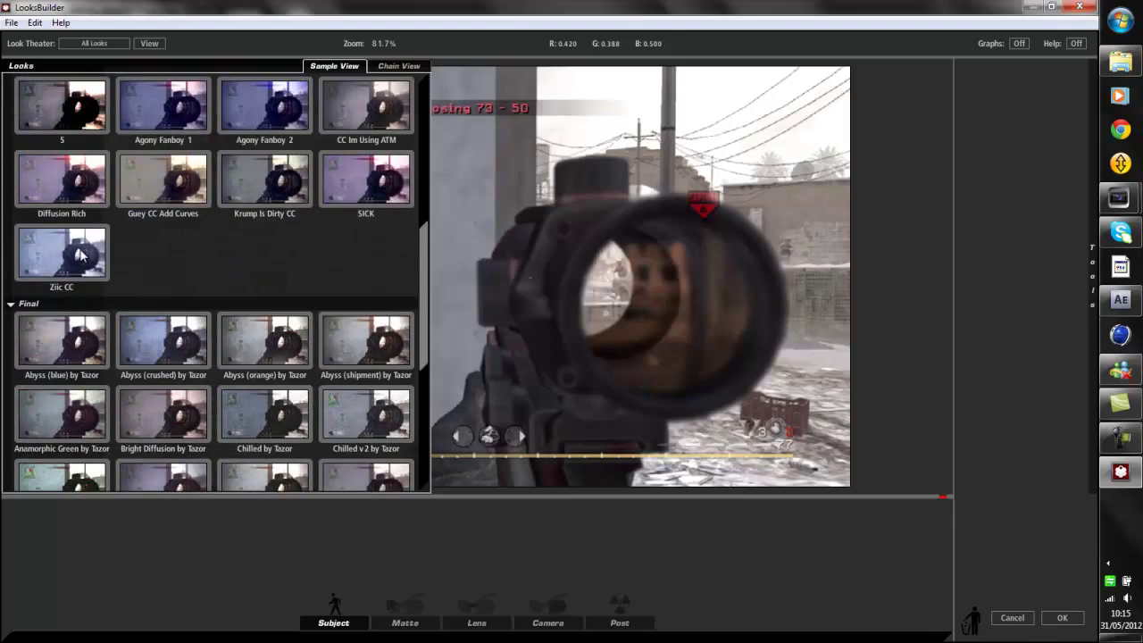
click(62, 194)
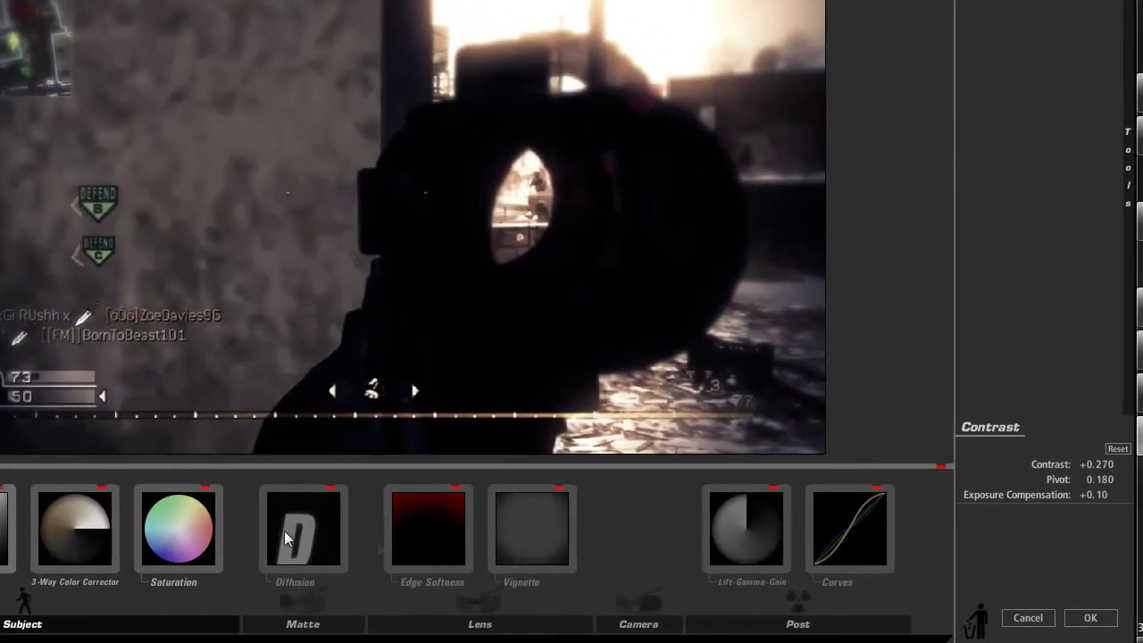
click(423, 531)
Step: Recentre Edge Softness, neutralise the midtone wheel, raise Contrast to +0.220 and apply the look
drag(354, 436, 397, 241)
click(67, 529)
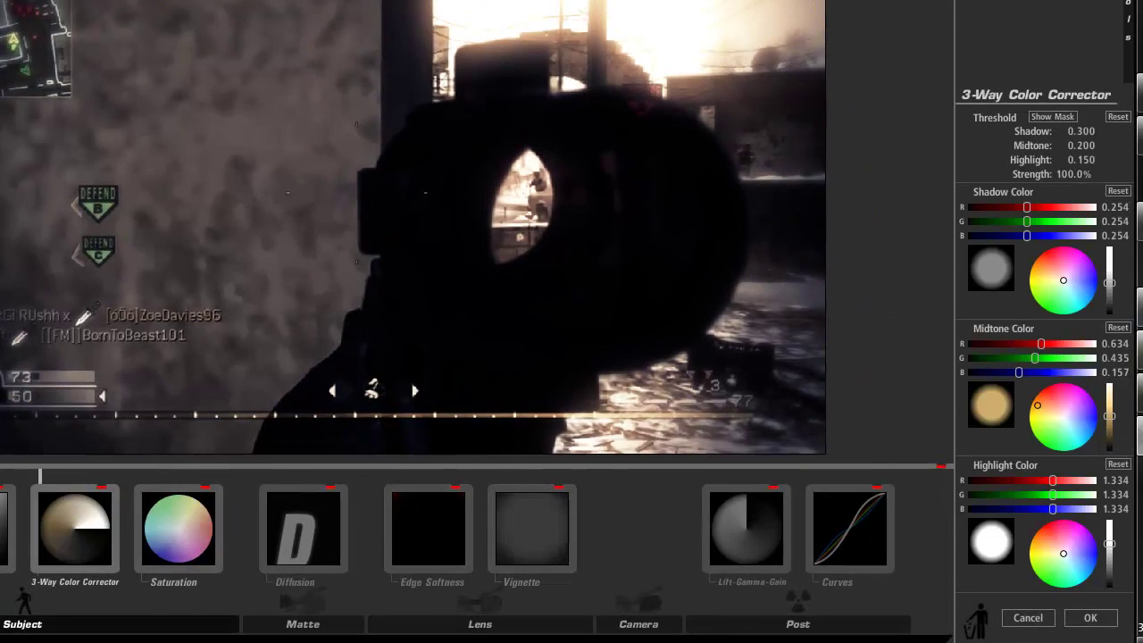
drag(1062, 416, 1055, 416)
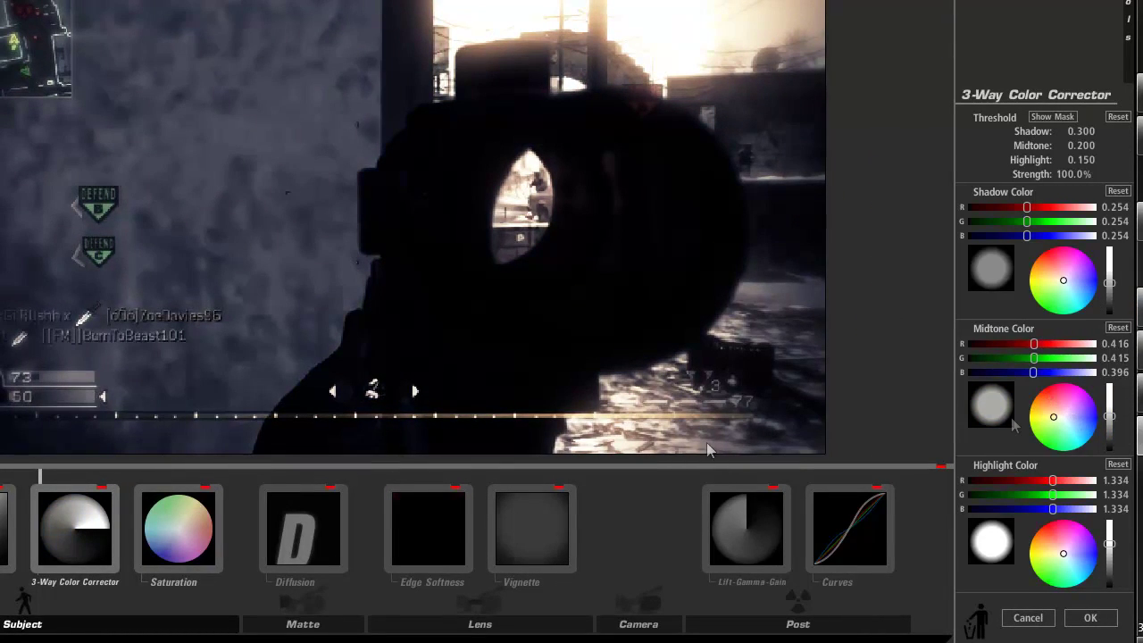
click(9, 536)
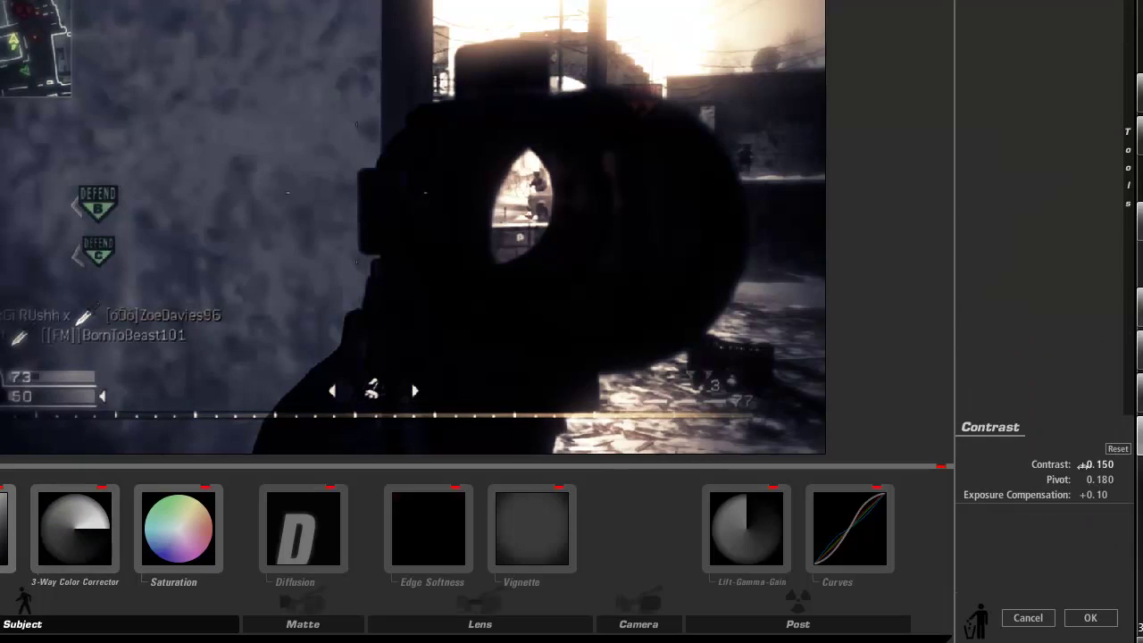
drag(1083, 465, 1100, 464)
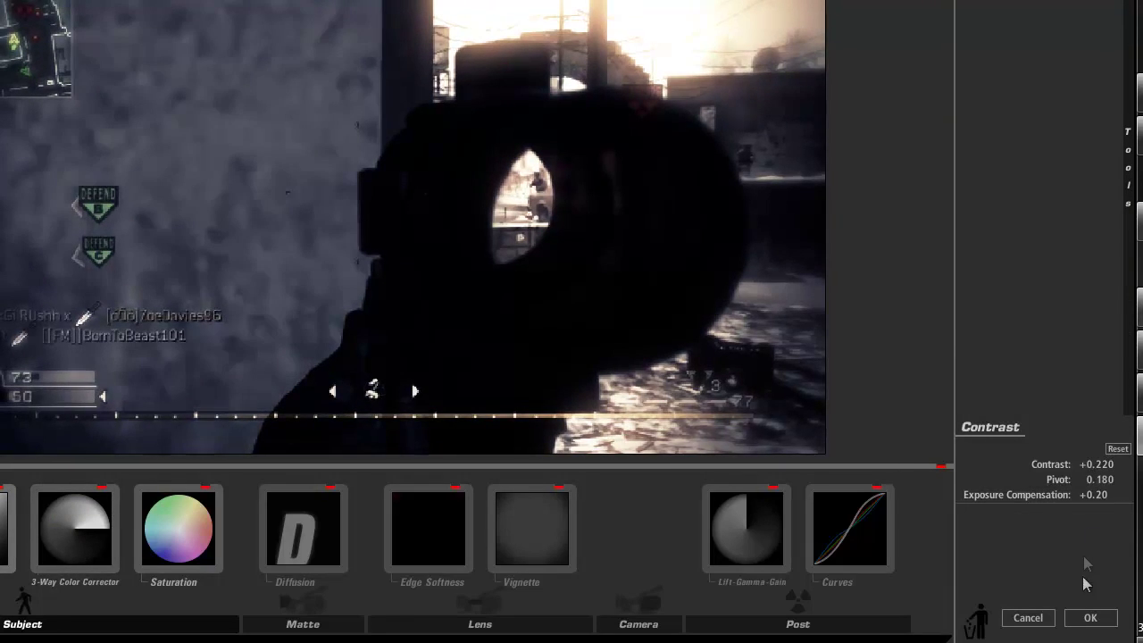
click(1089, 617)
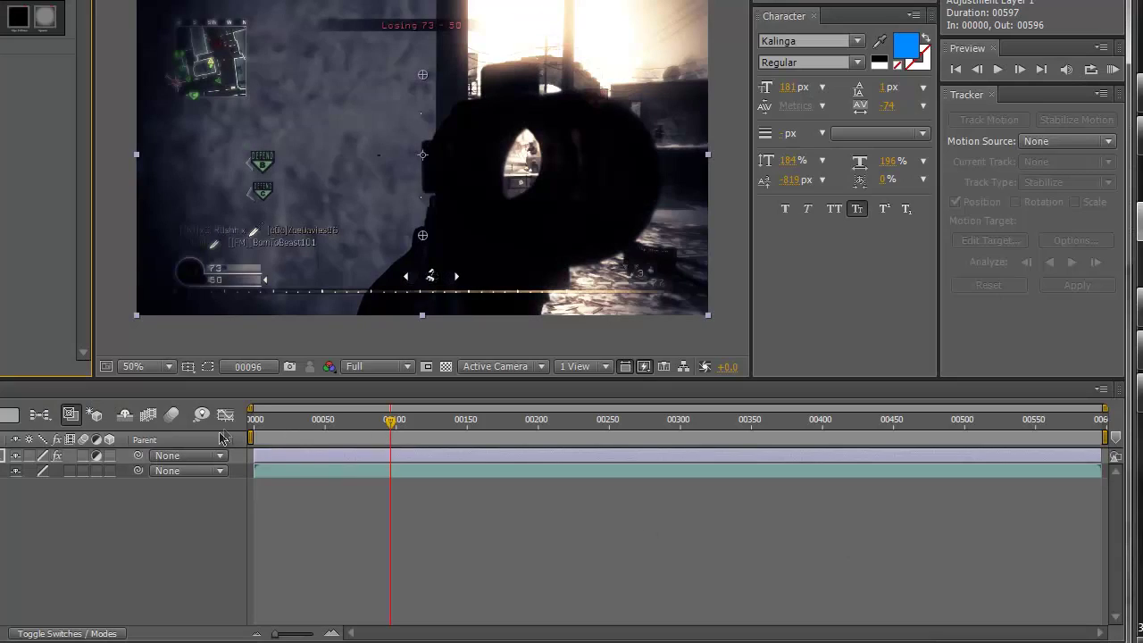
Step: Move to about frame 00120 and set the preview resolution to Quarter
click(422, 420)
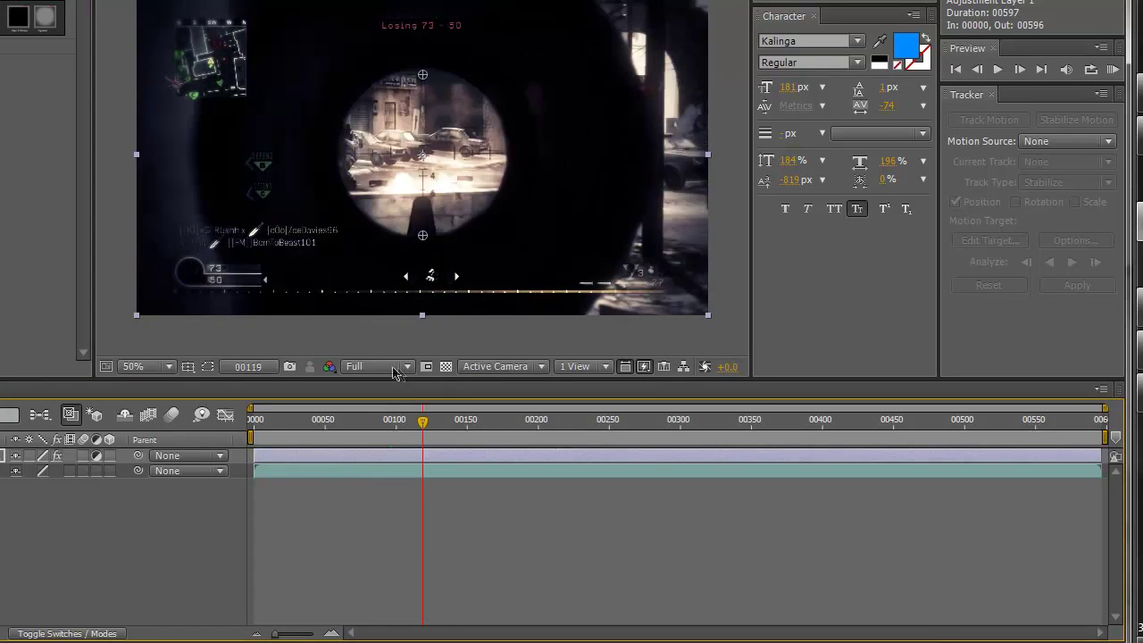
click(398, 367)
click(403, 474)
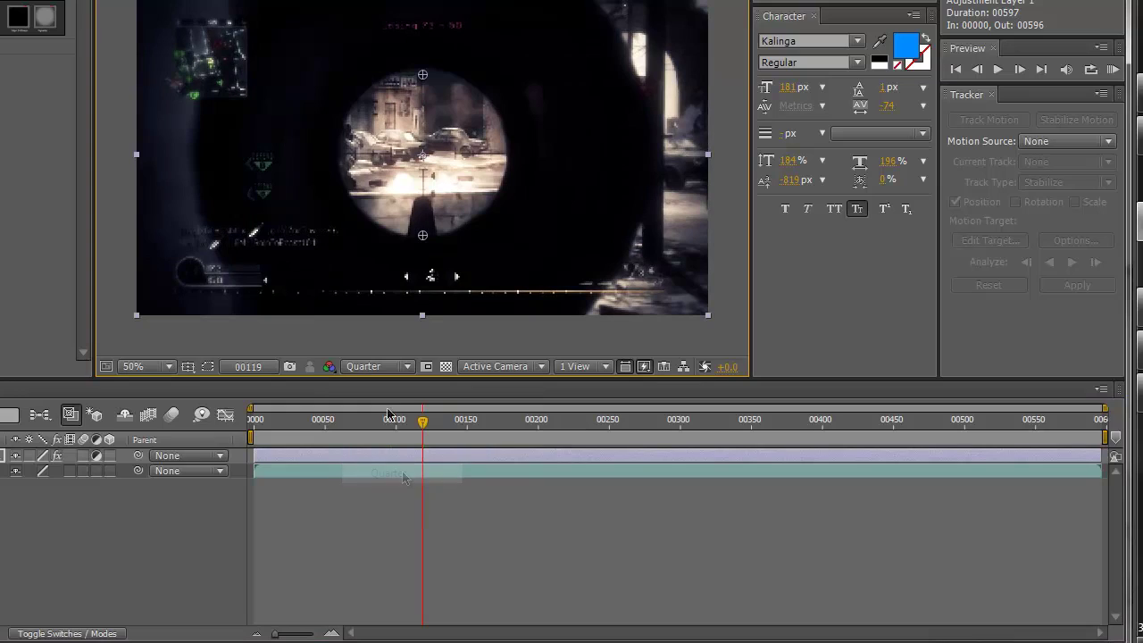
click(377, 366)
click(381, 472)
Step: Scrub to about frame 00292 and select Adjustment Layer 1
drag(427, 435, 770, 447)
click(4, 457)
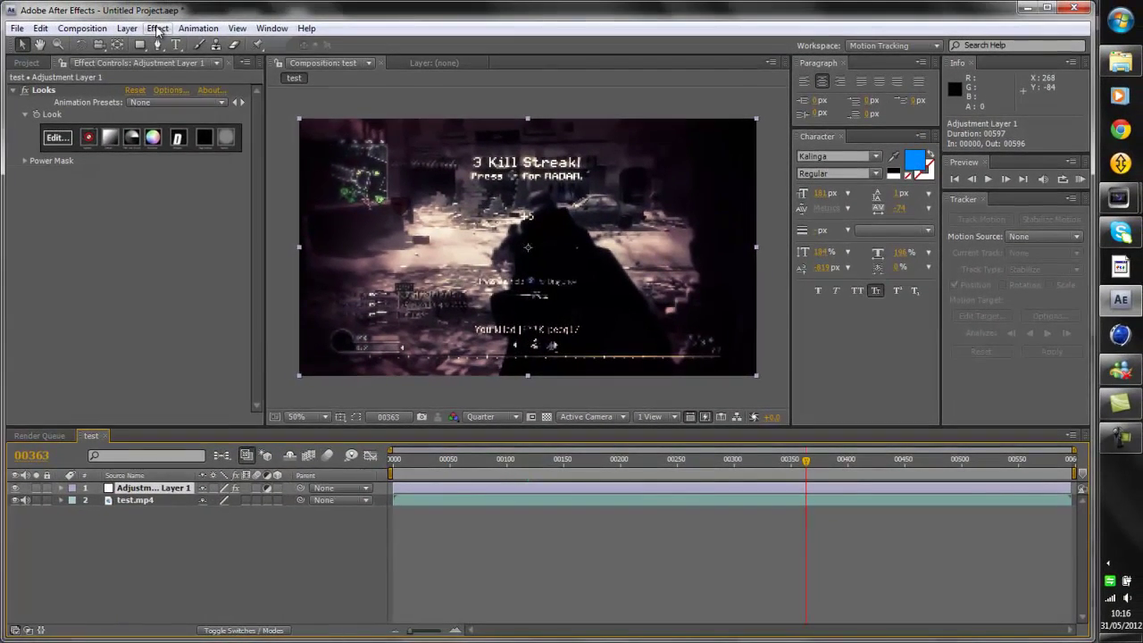
click(157, 28)
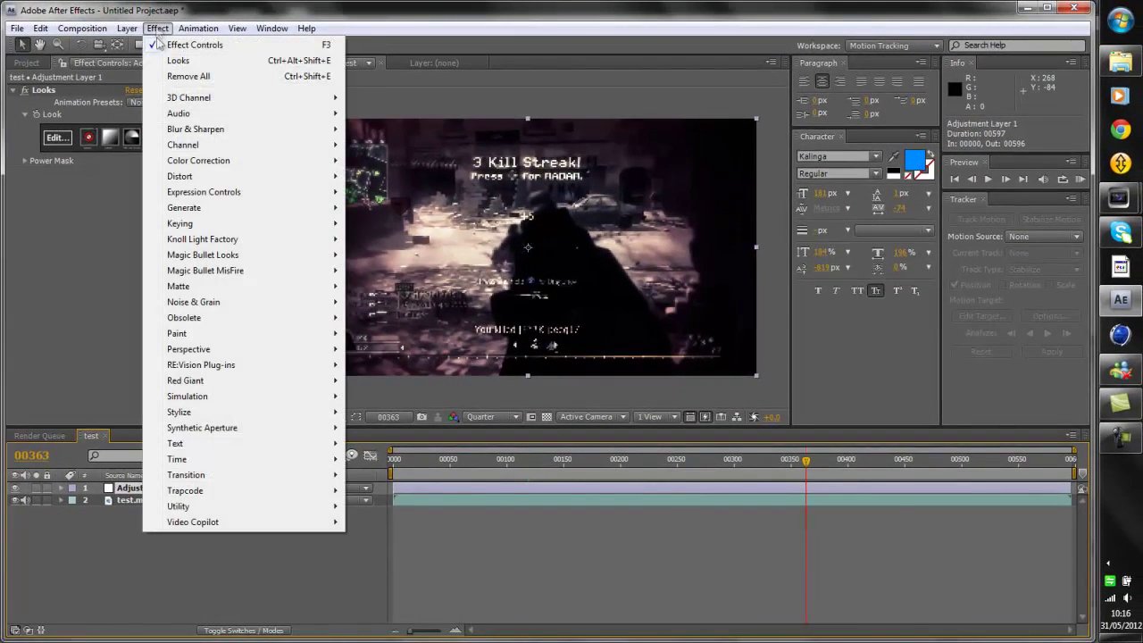
Step: Apply RSMB 3.x to Adjustment Layer 1 with Motion Sensitivity 100 and Blur Amount 0.8
mouse_move(230, 374)
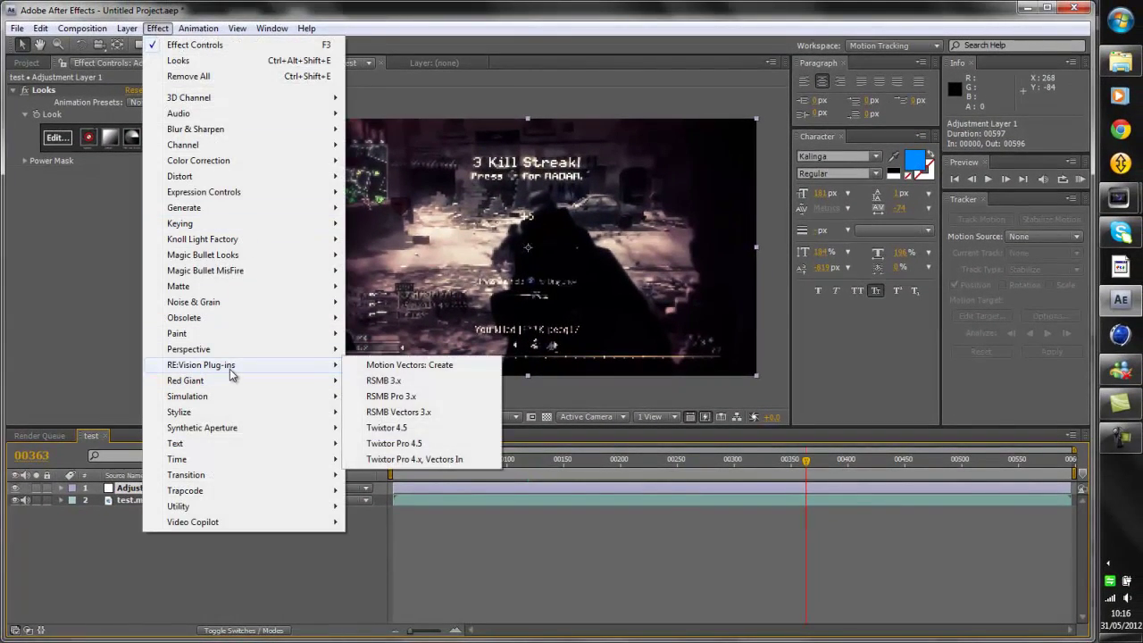
click(382, 382)
click(135, 222)
text(100)
click(134, 197)
text(0.8)
key(Return)
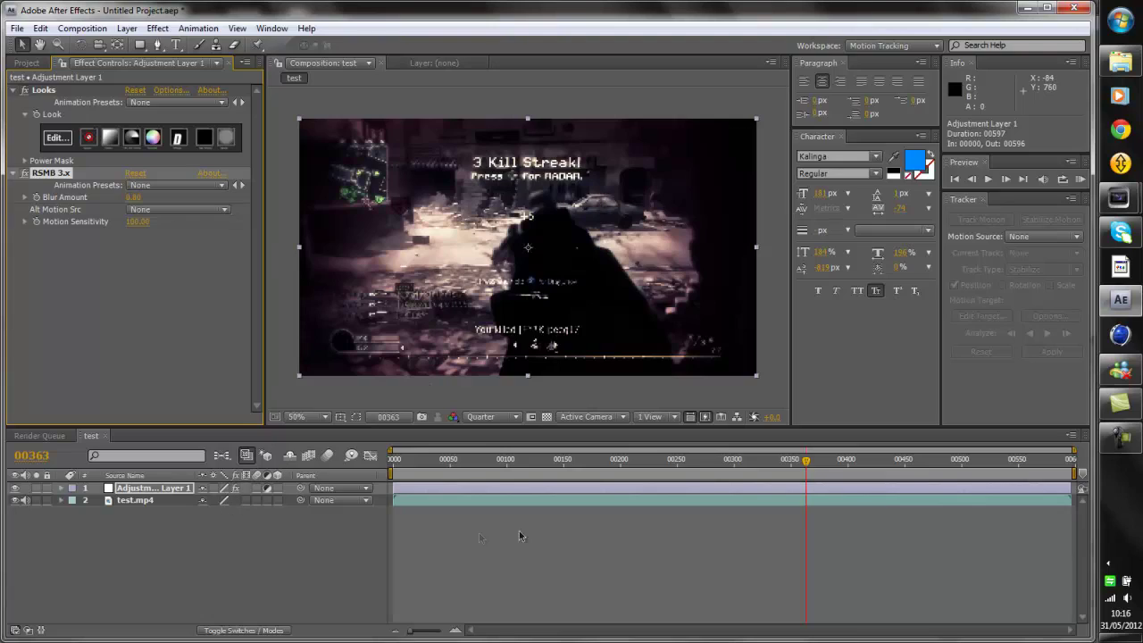
click(127, 28)
mouse_move(152, 44)
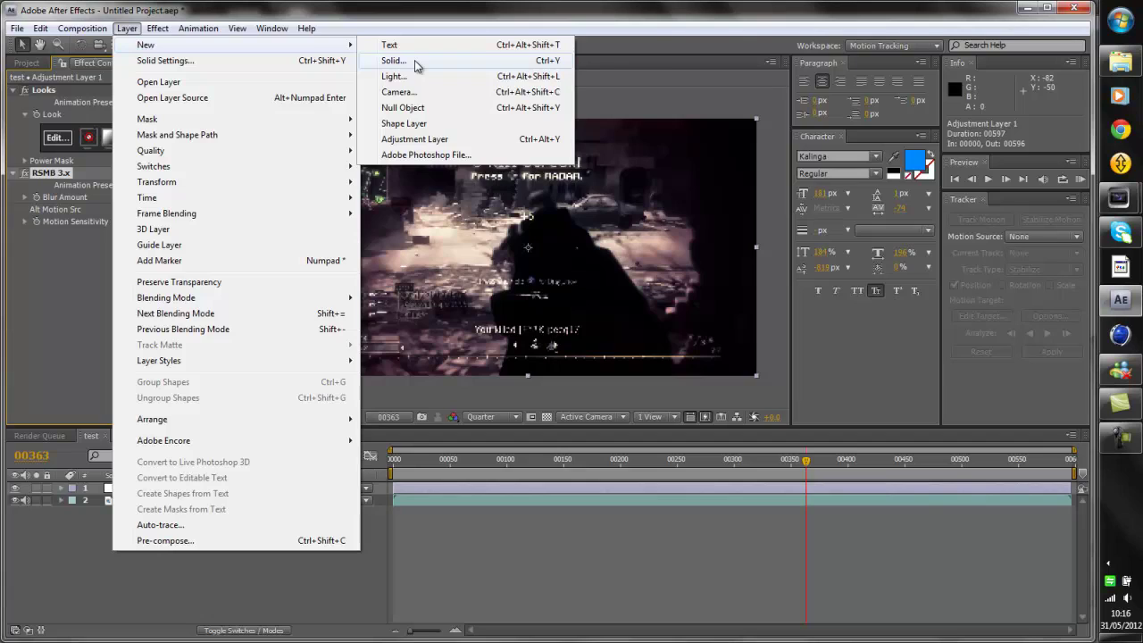
Step: Create a white solid layer and apply Video Copilot Optical Flares to it
click(392, 61)
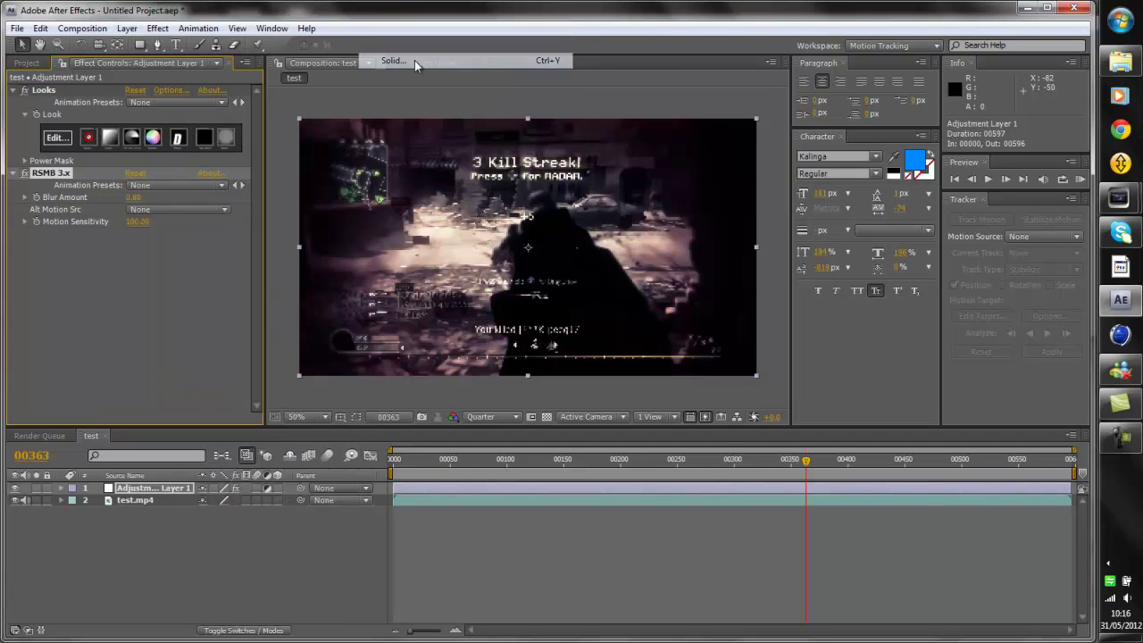
click(605, 441)
click(157, 28)
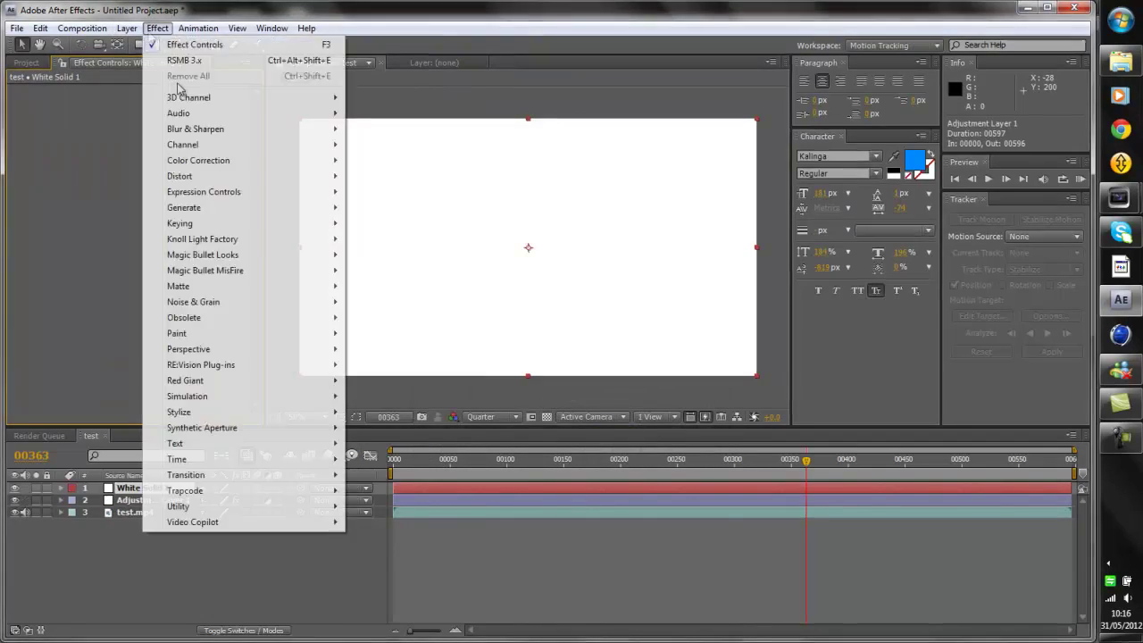
mouse_move(313, 522)
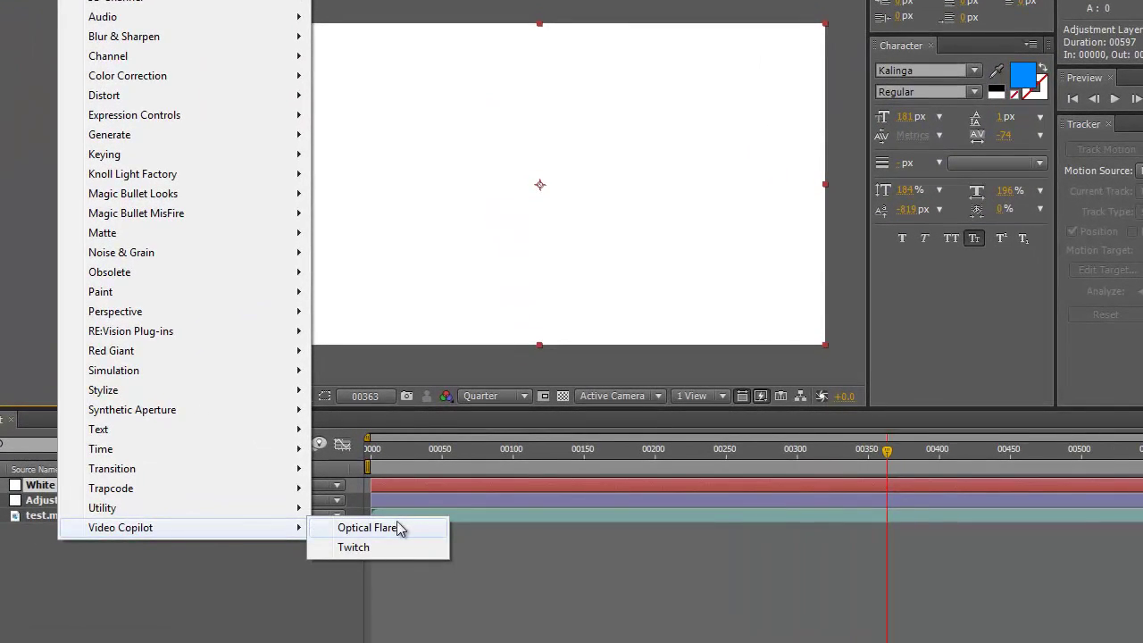
click(399, 528)
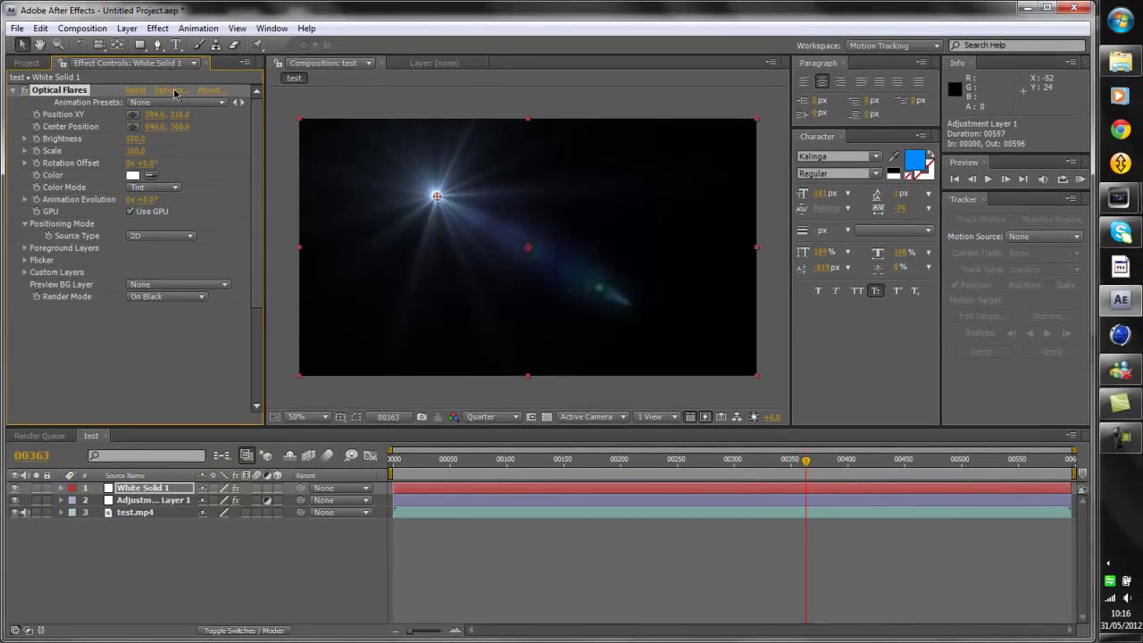
click(169, 91)
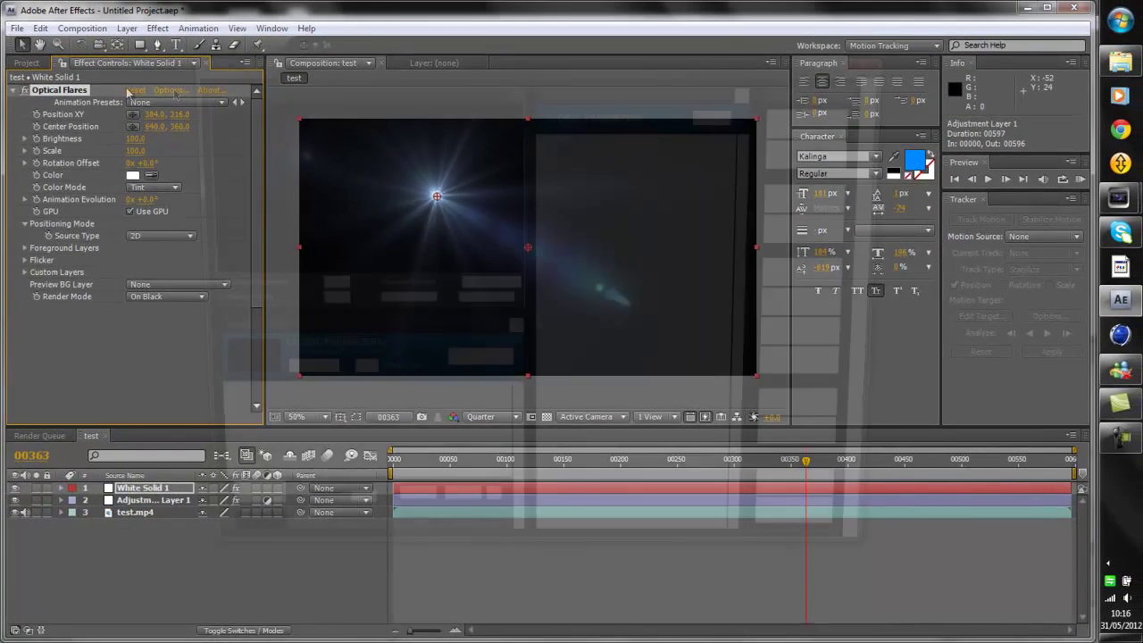
Step: Load the Golden Light preset from the Natural Flares folder and accept the flare
click(799, 118)
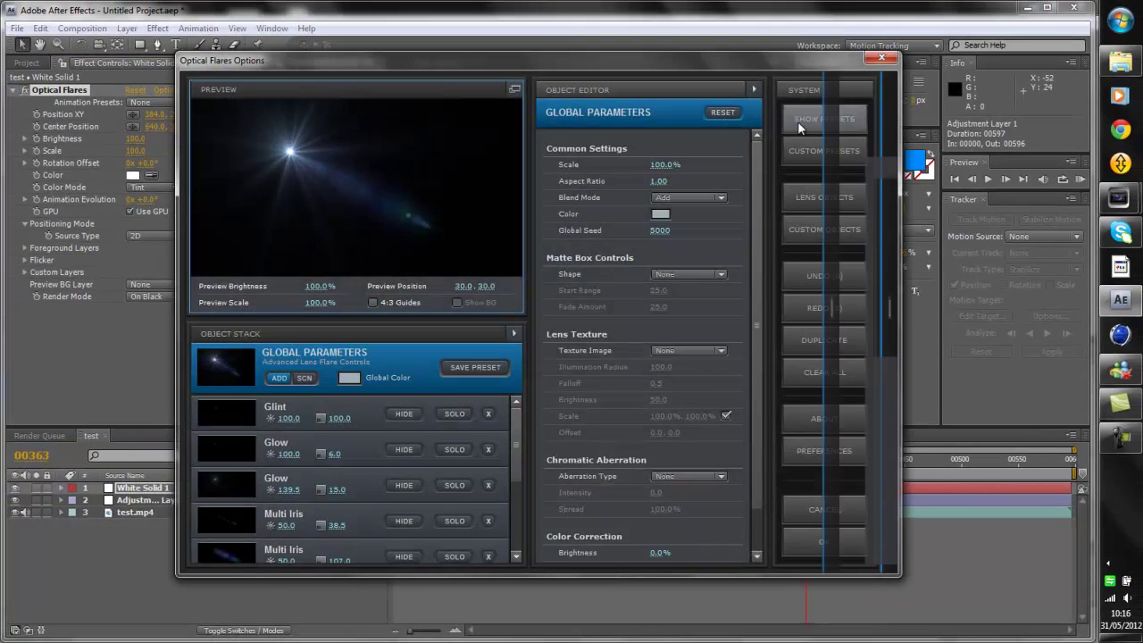
click(807, 292)
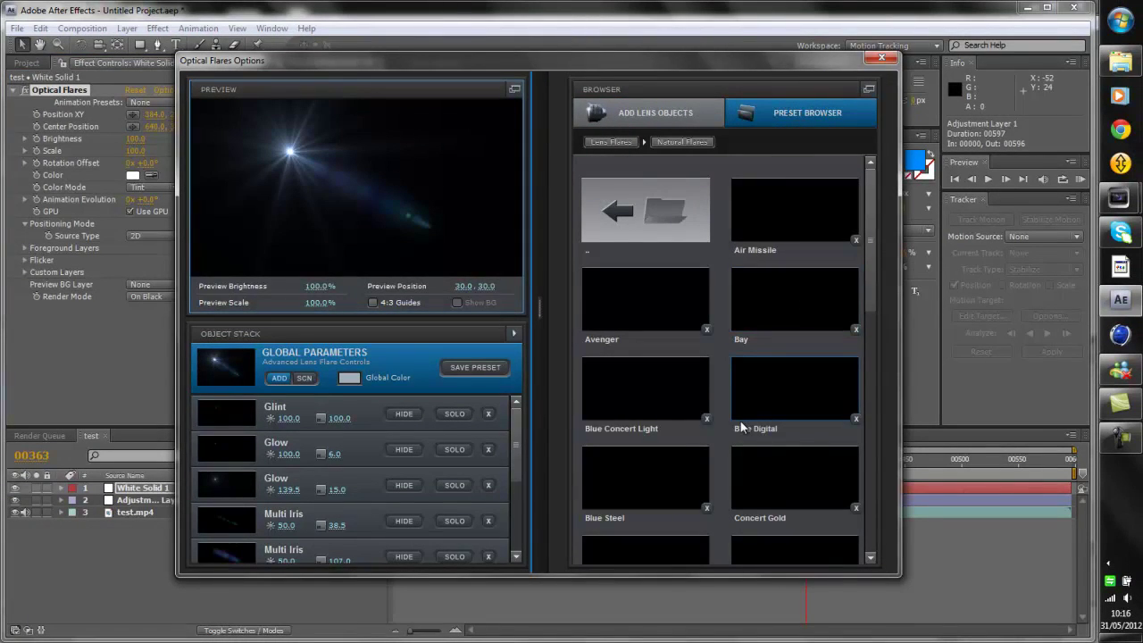
scroll(740, 423, down, 2)
scroll(642, 457, down, 4)
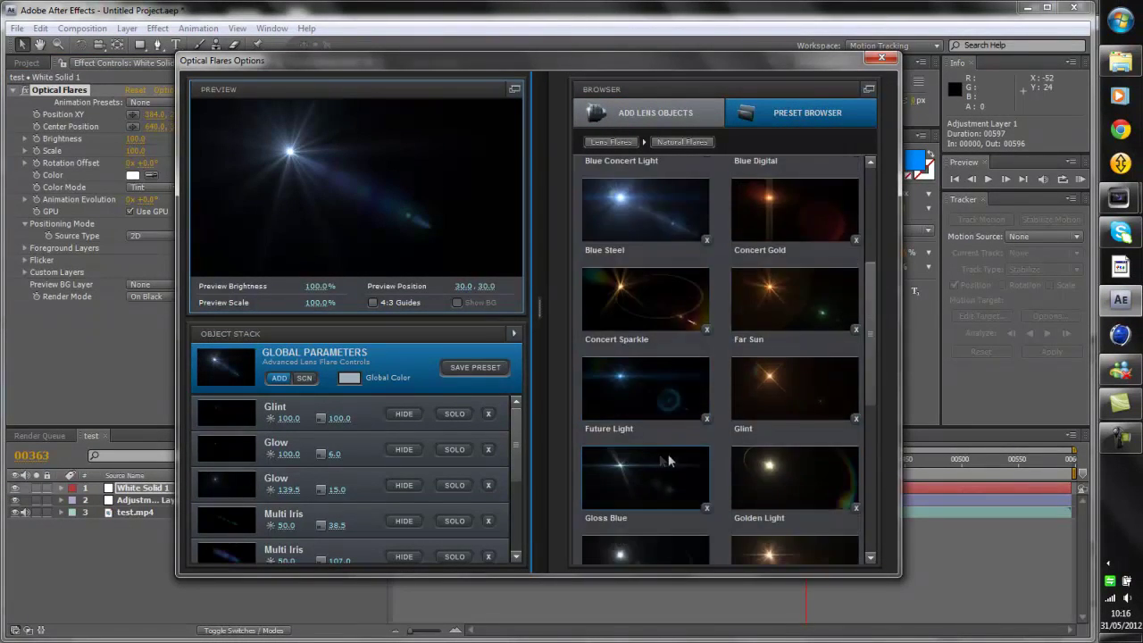
scroll(665, 460, down, 1)
click(801, 358)
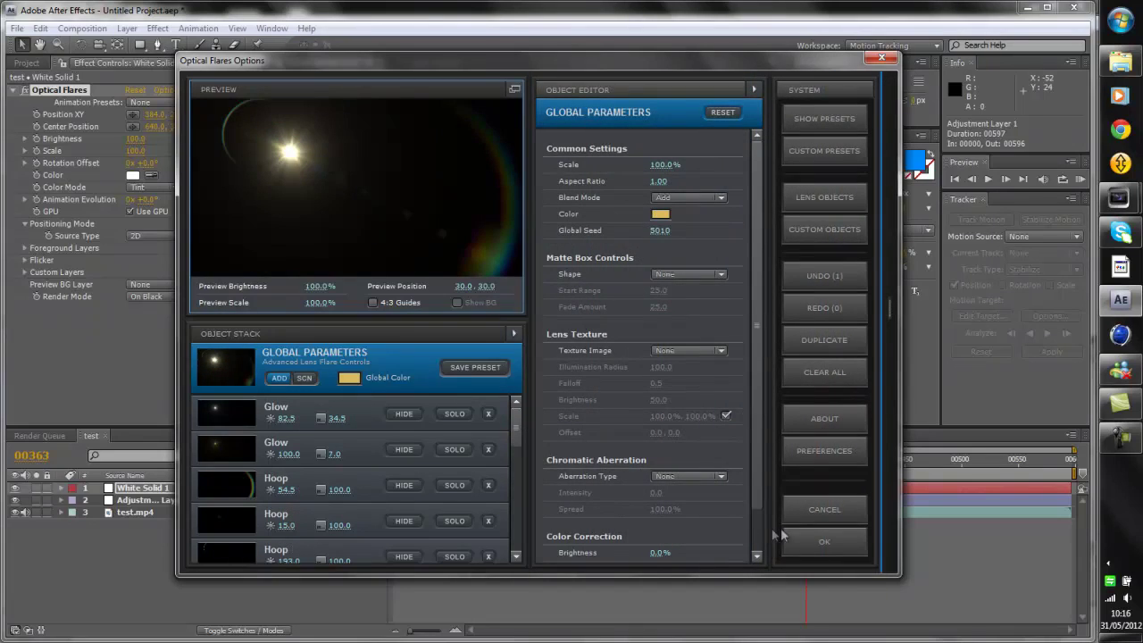
click(789, 540)
Step: Deselect the White Solid 1 layer in the timeline
click(170, 537)
click(163, 490)
click(224, 544)
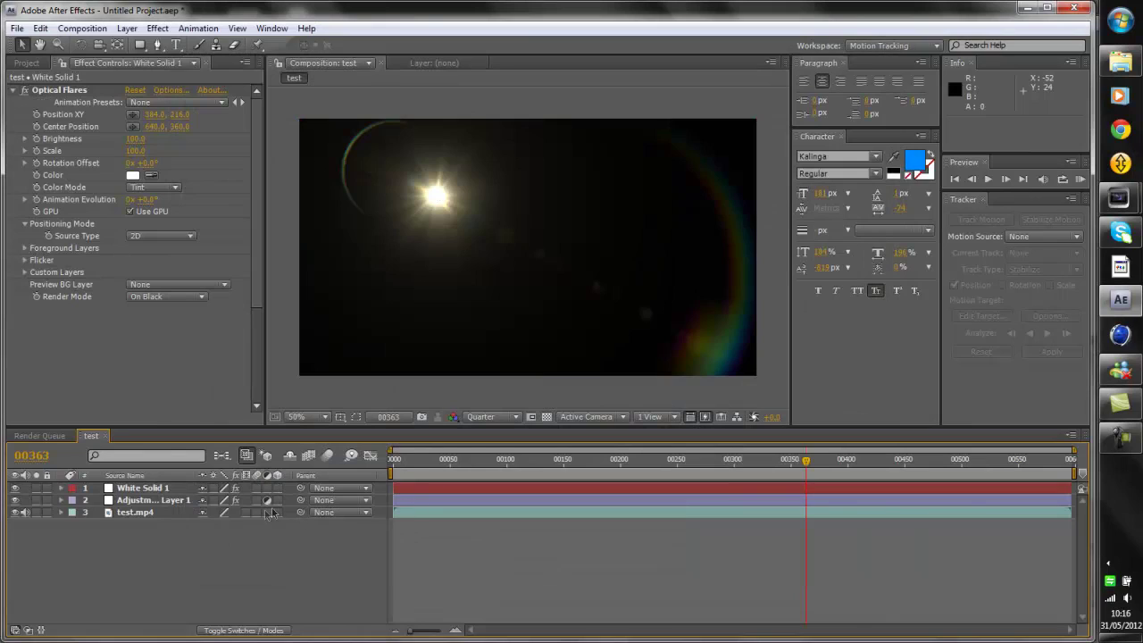
Step: Set White Solid 1 to Add mode and place it below Adjustment Layer 1
key(F4)
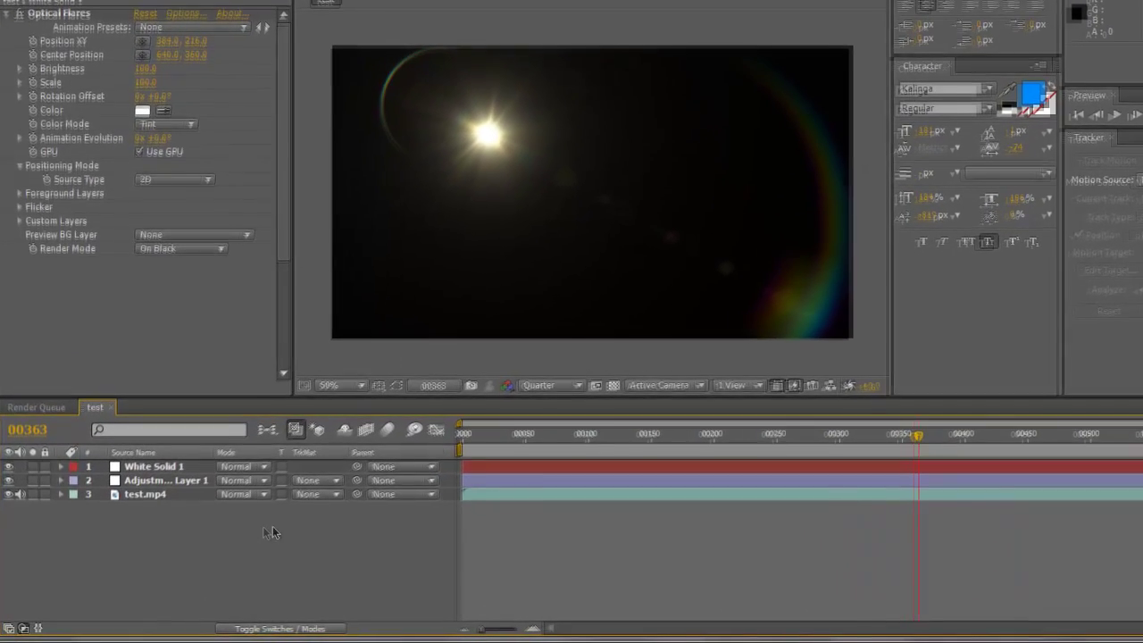
click(228, 489)
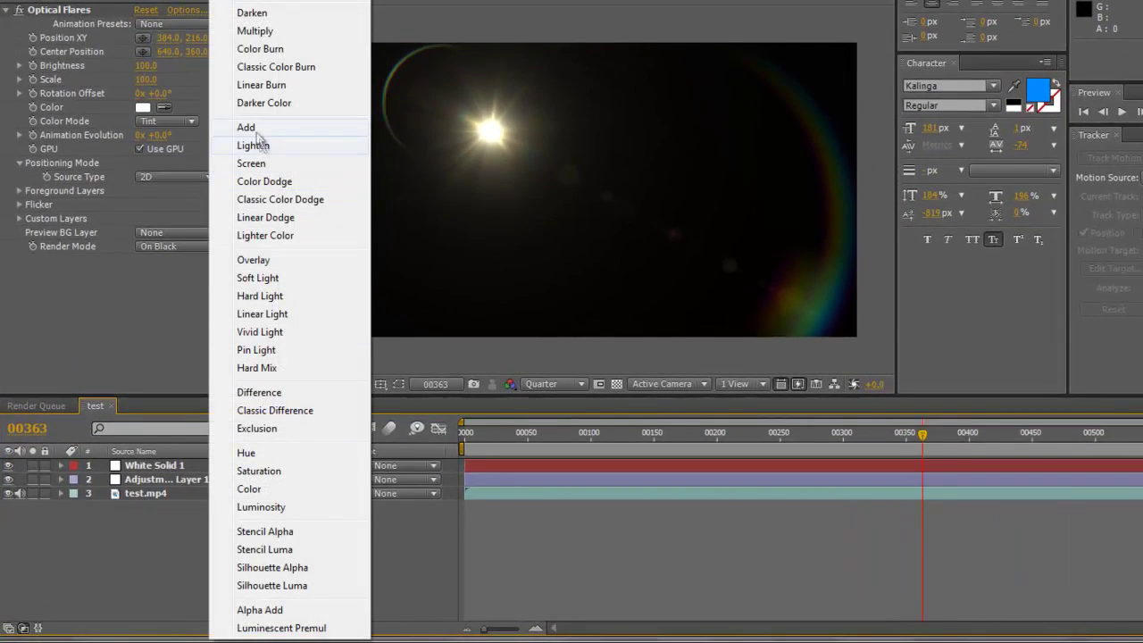
click(257, 128)
drag(145, 460, 150, 491)
Step: At around frame 00436, move the flare position to 694.0, 118.0 in the upper right
click(947, 436)
drag(966, 438, 1050, 438)
click(21, 29)
drag(493, 132, 618, 90)
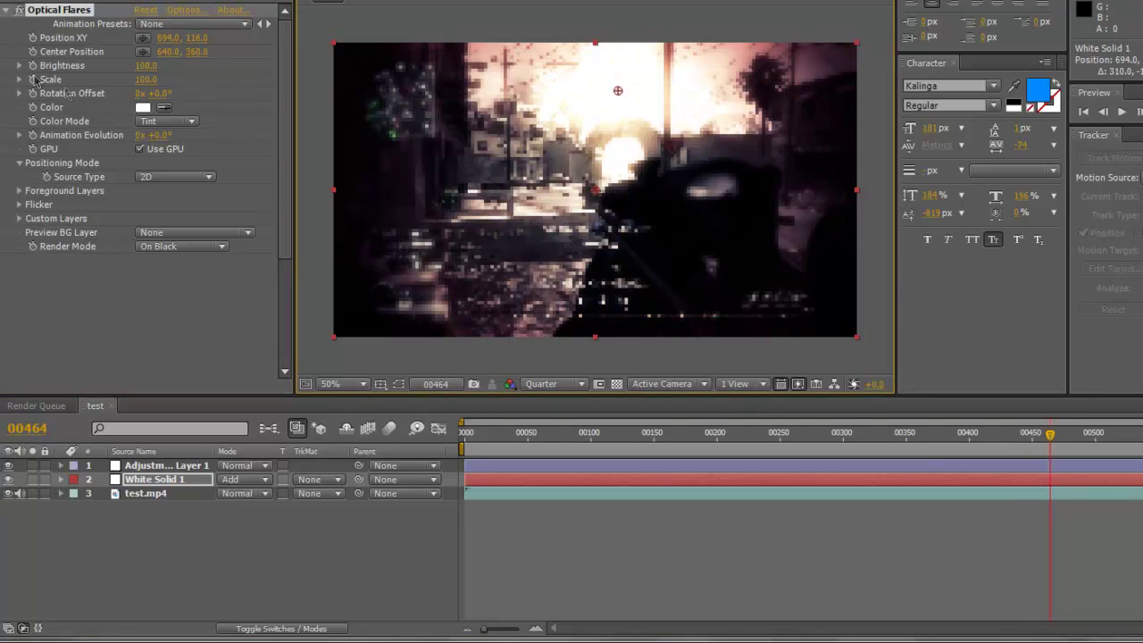
Step: Keyframe the flare's Brightness at 0 and raise its Flicker Amount to 48
click(33, 66)
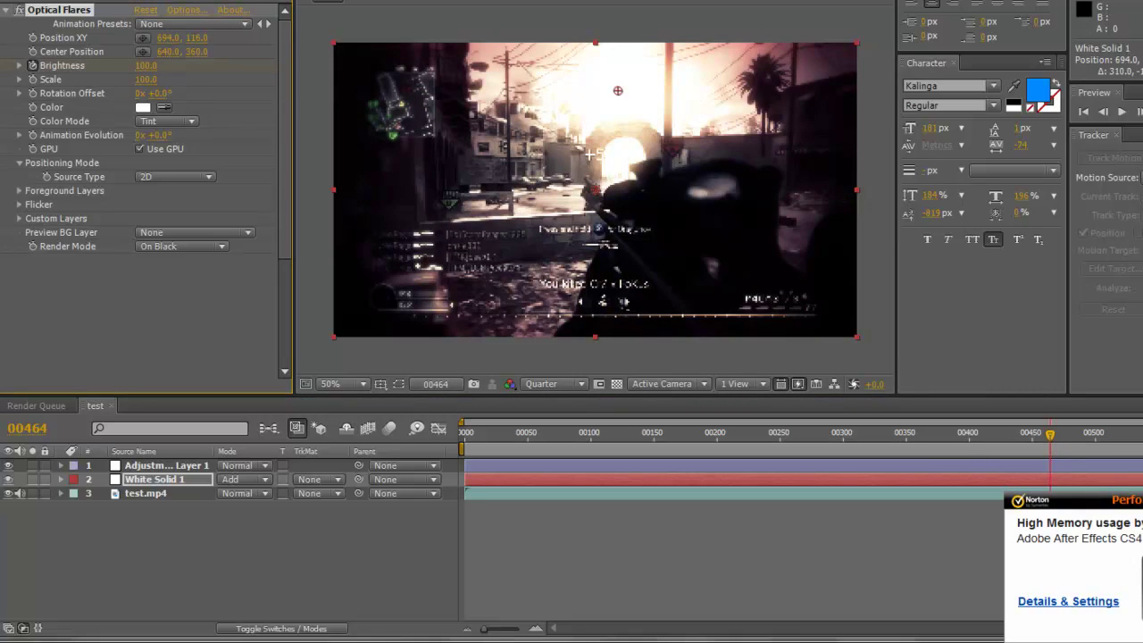
drag(1051, 434, 1028, 439)
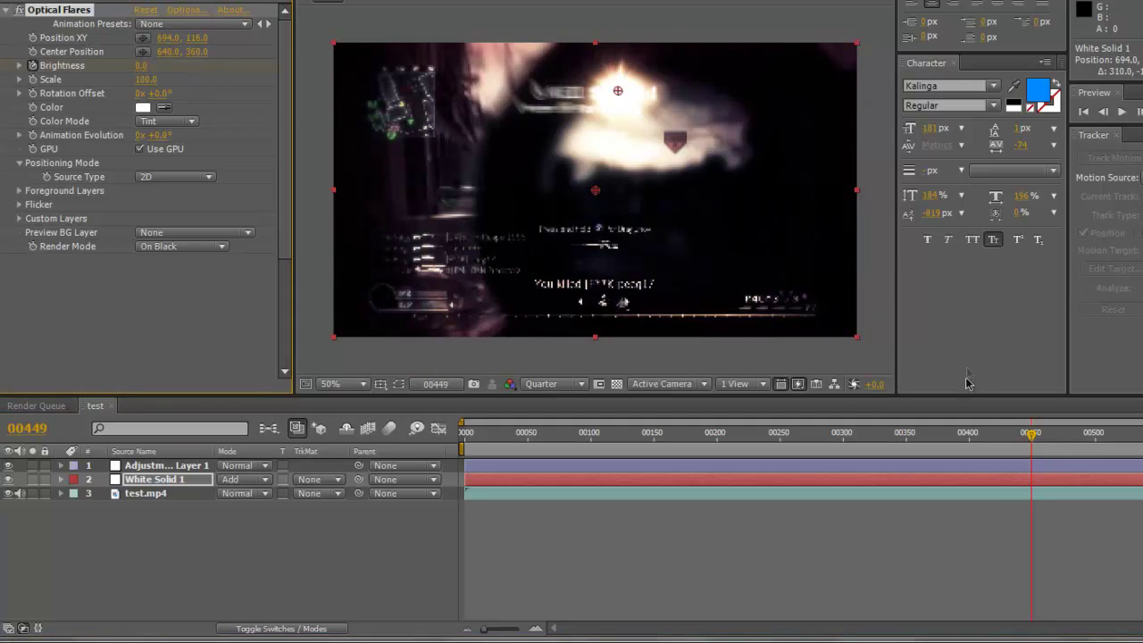
click(19, 205)
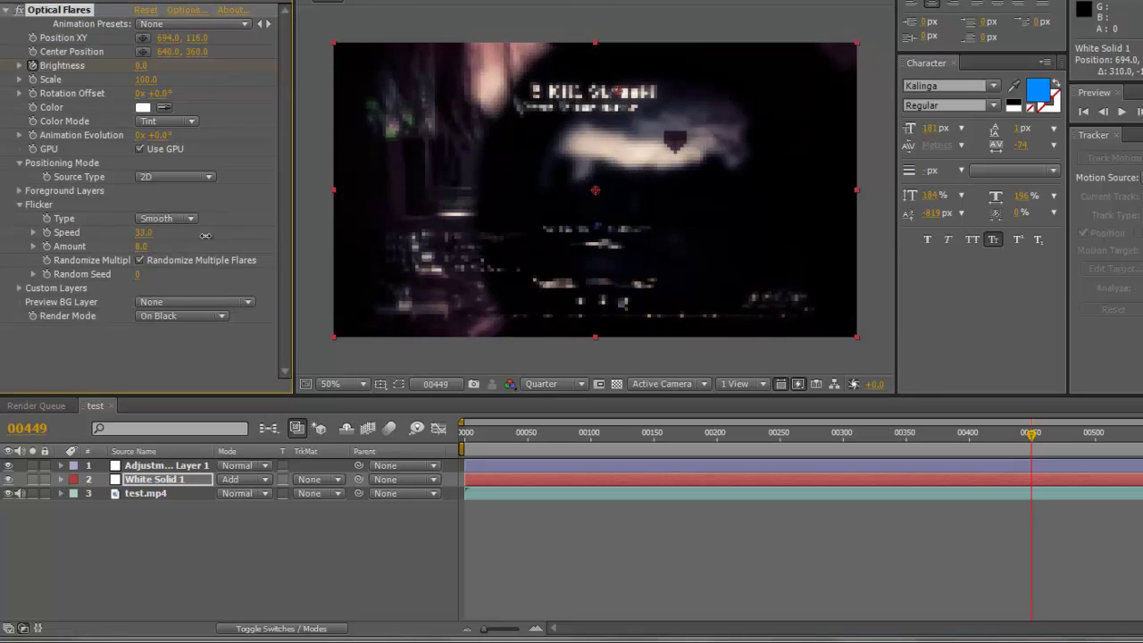
drag(168, 246, 148, 255)
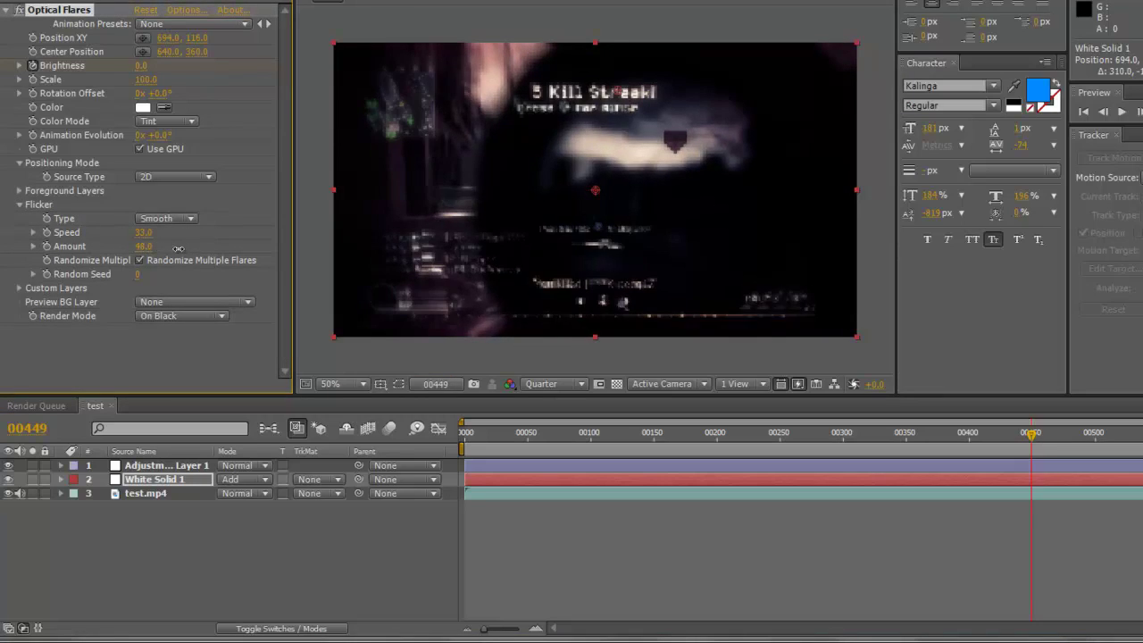
click(6, 10)
drag(1038, 442, 1092, 443)
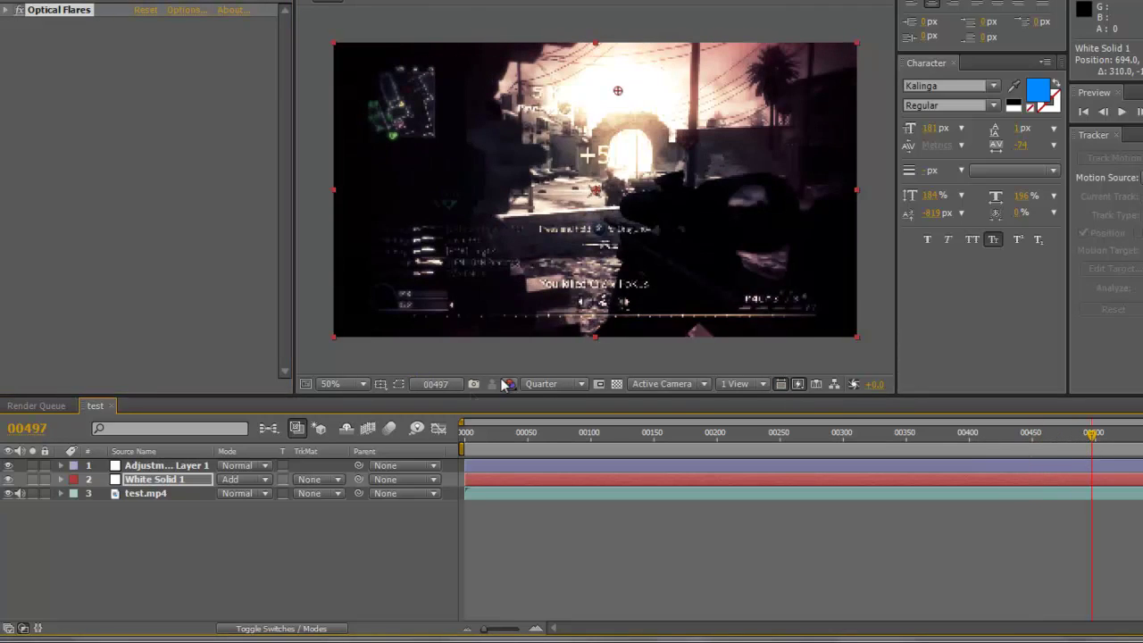
Step: Switch the preview to Full resolution and add the test comp to the Render Queue
click(313, 571)
click(554, 384)
click(554, 429)
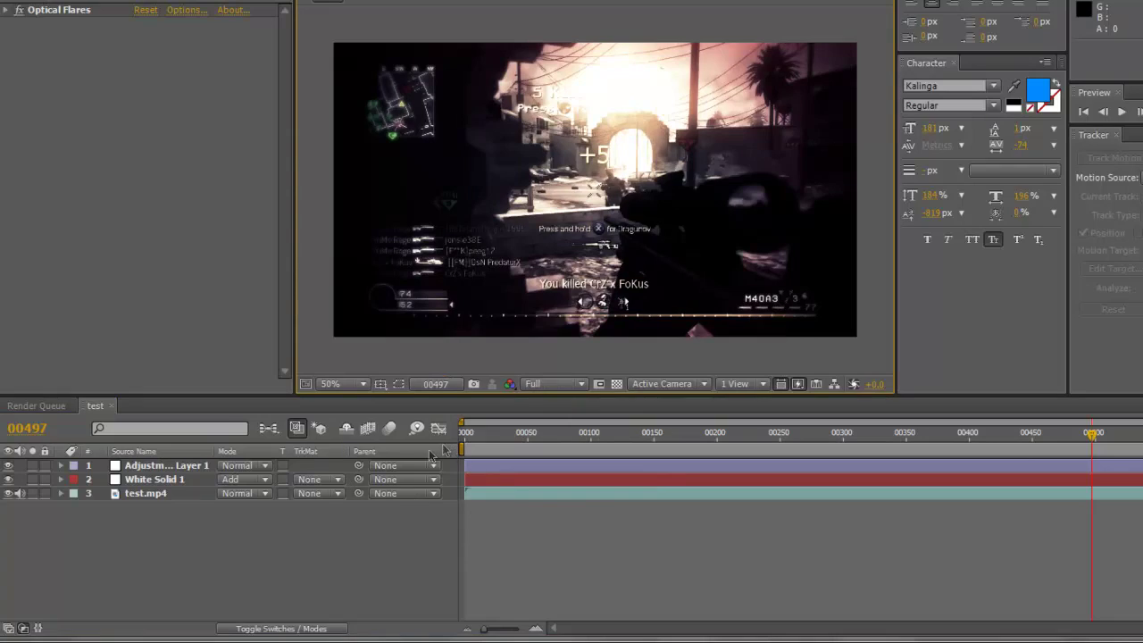
click(554, 383)
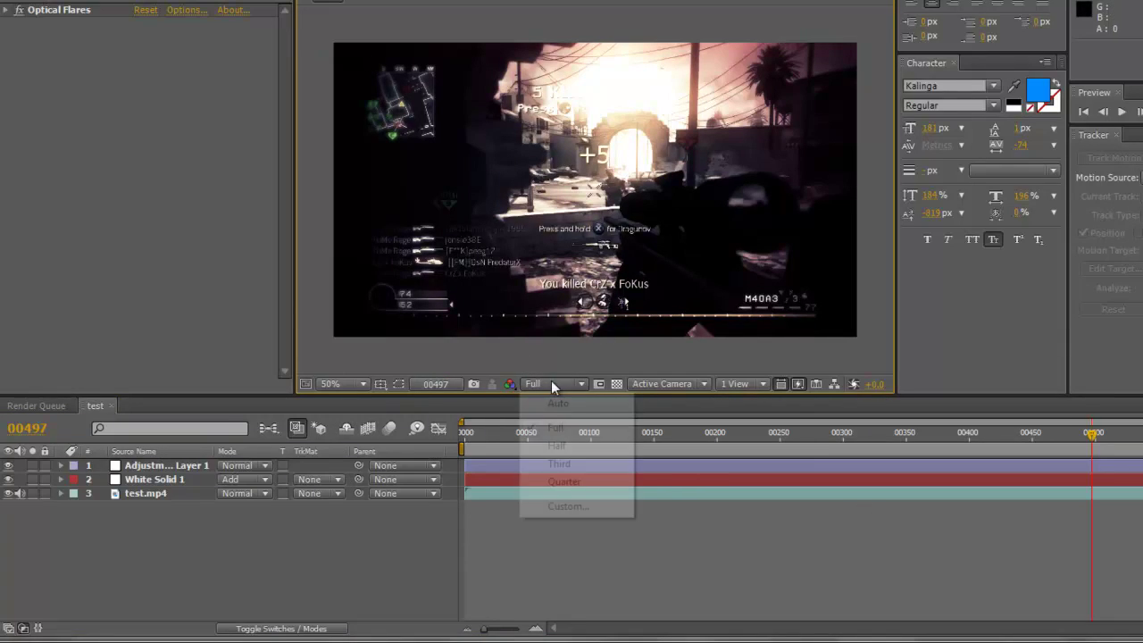
click(361, 551)
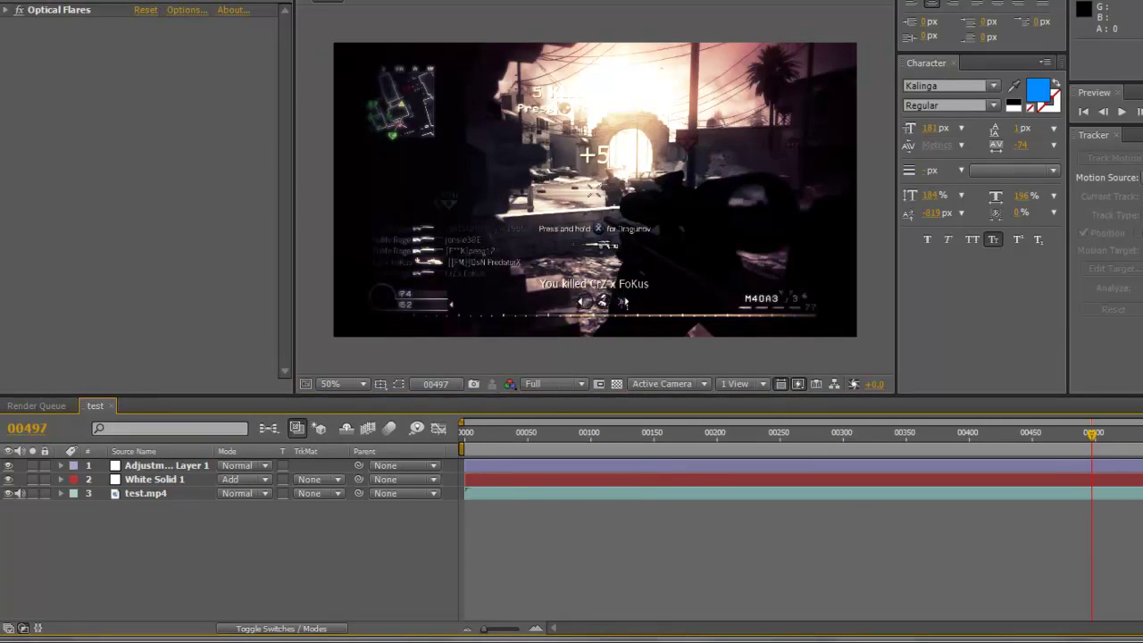
key(alt+c)
click(191, 79)
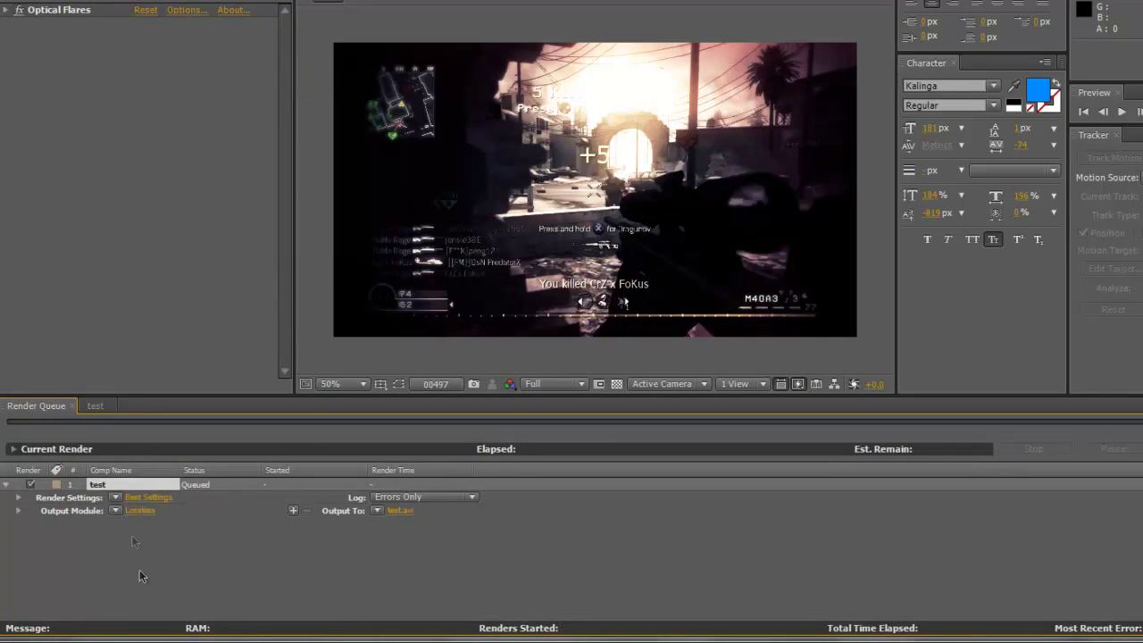
Step: Use the hd wmv output module writing test.wmv and start the render
click(115, 510)
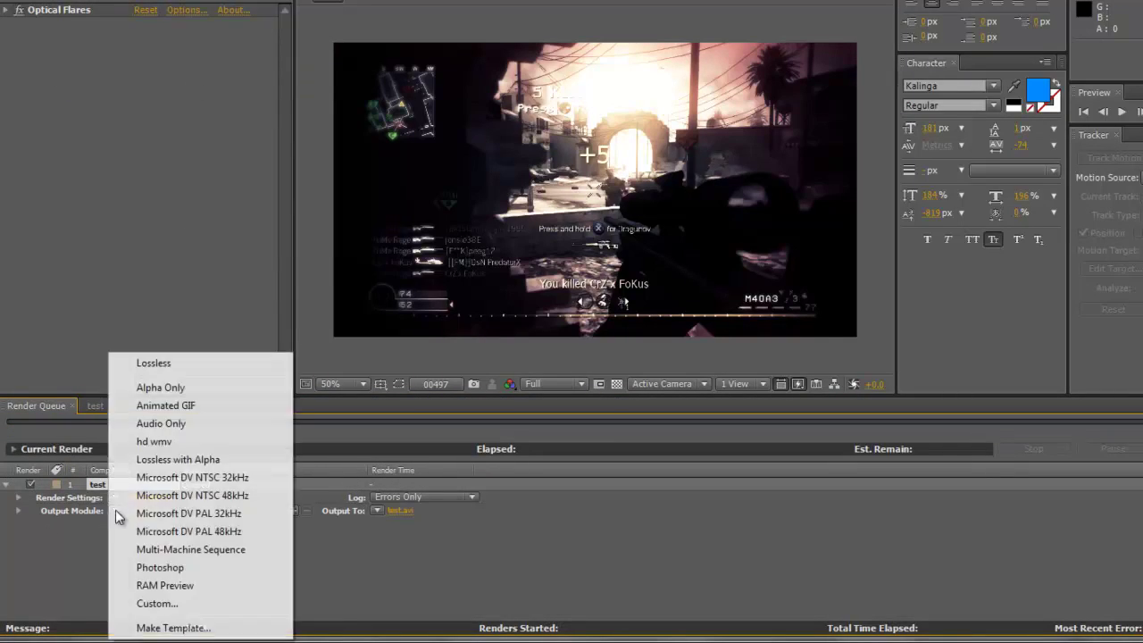
click(161, 439)
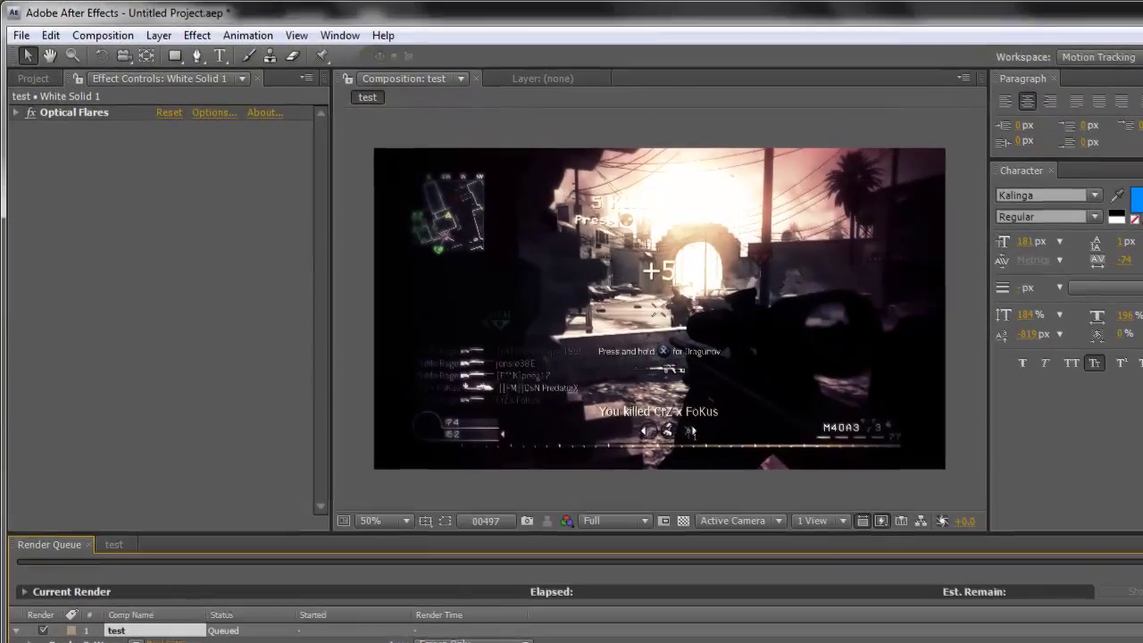
click(403, 511)
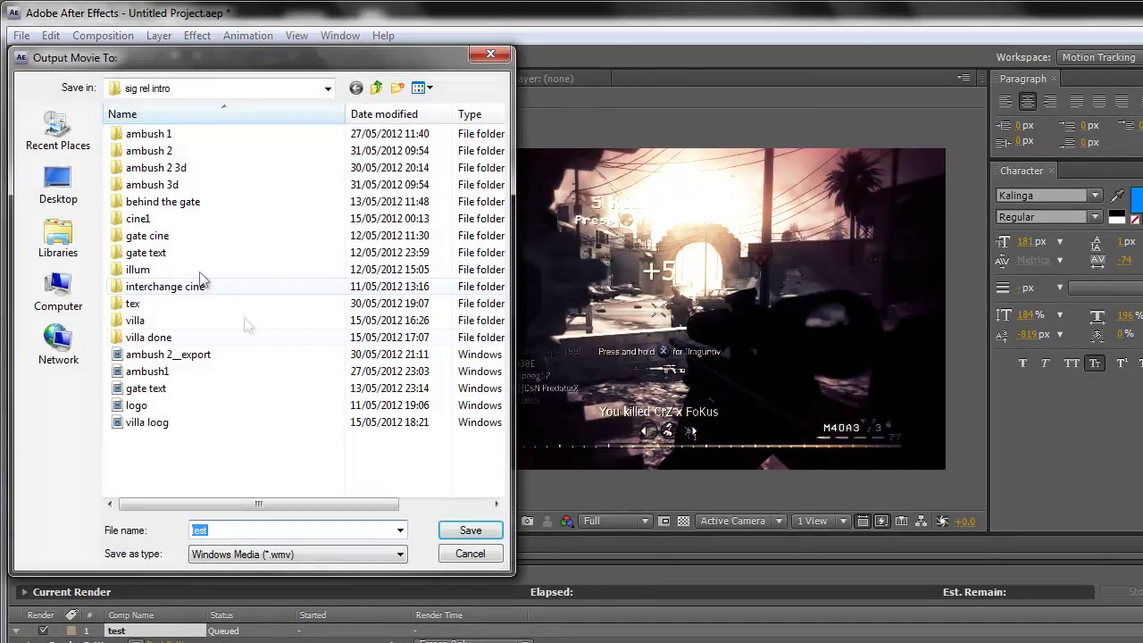
click(58, 183)
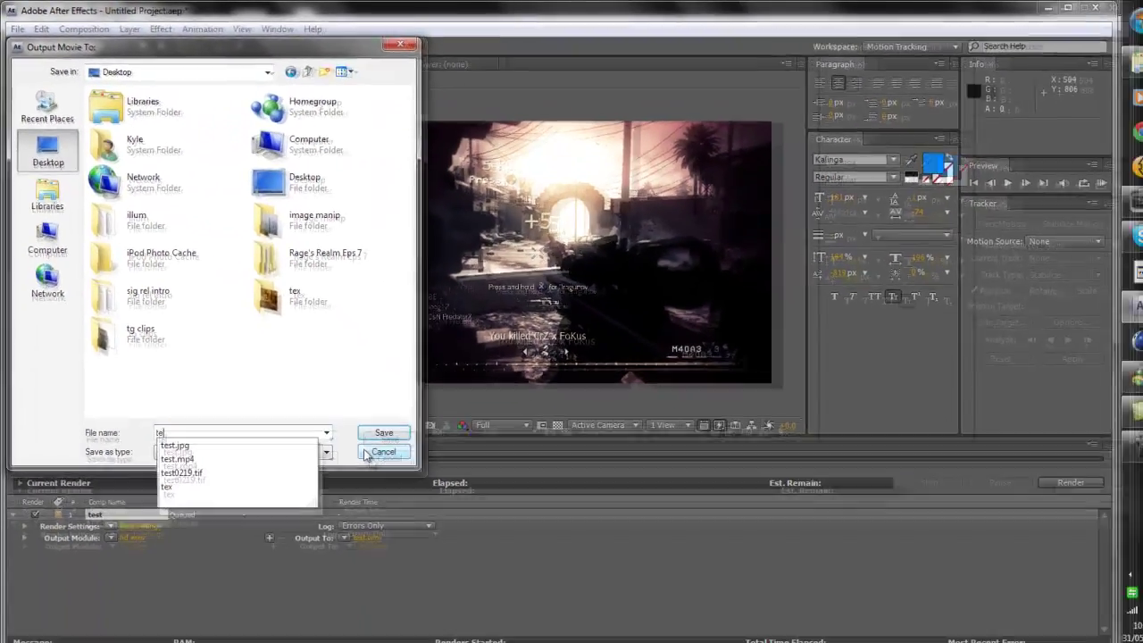
click(370, 455)
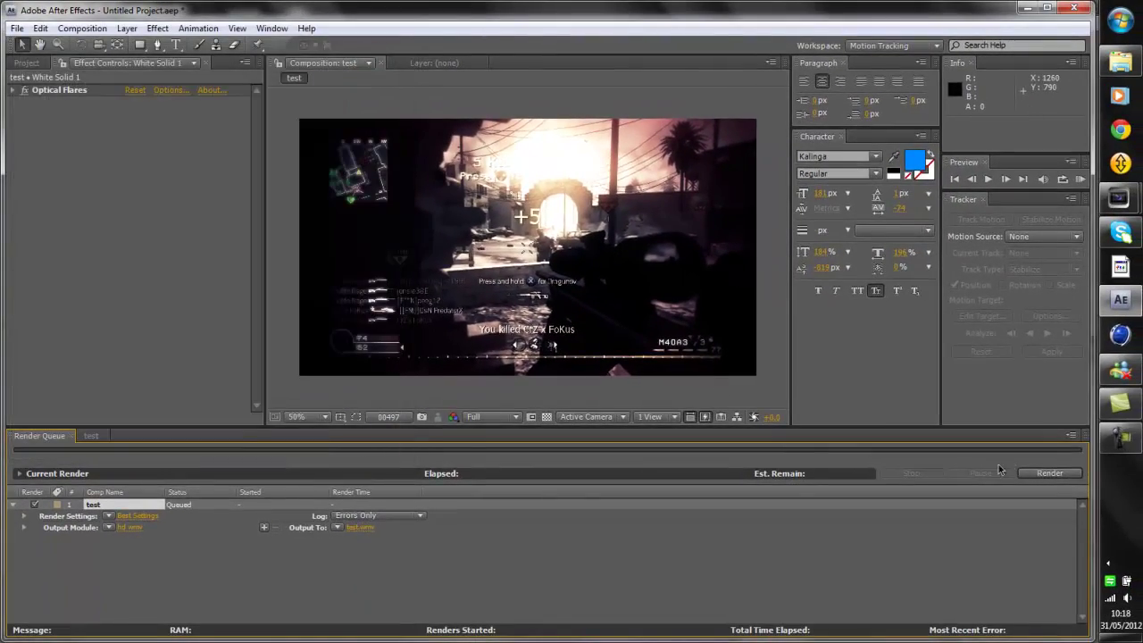
click(1033, 473)
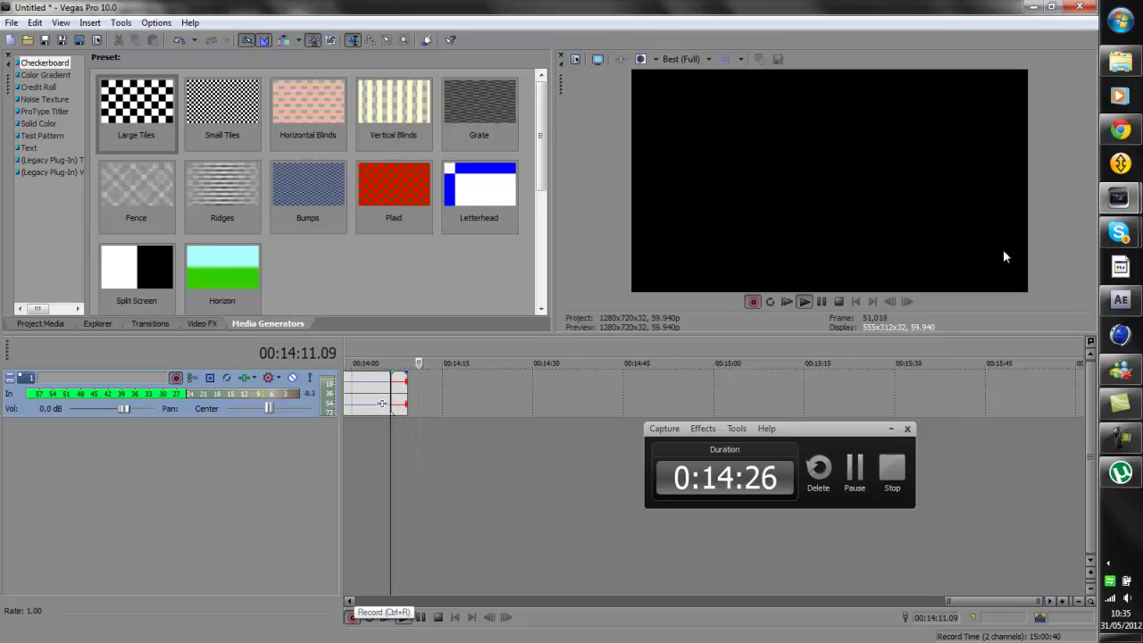
Step: Check that the After Effects render is done, then return to Vegas Pro
key(alt+Tab)
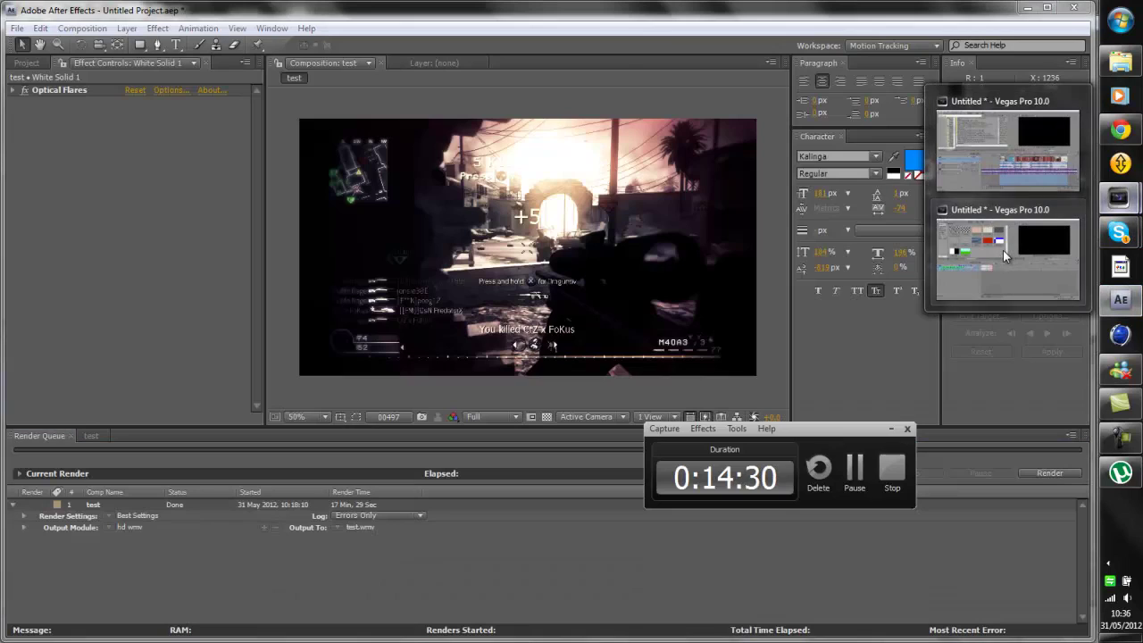
key(alt+Tab)
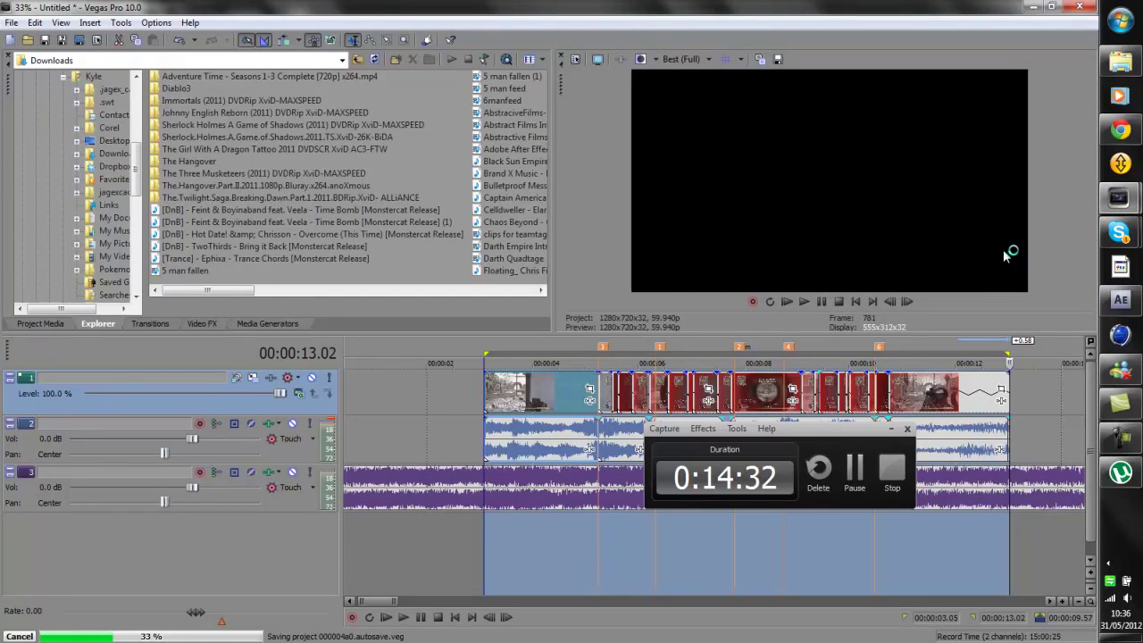